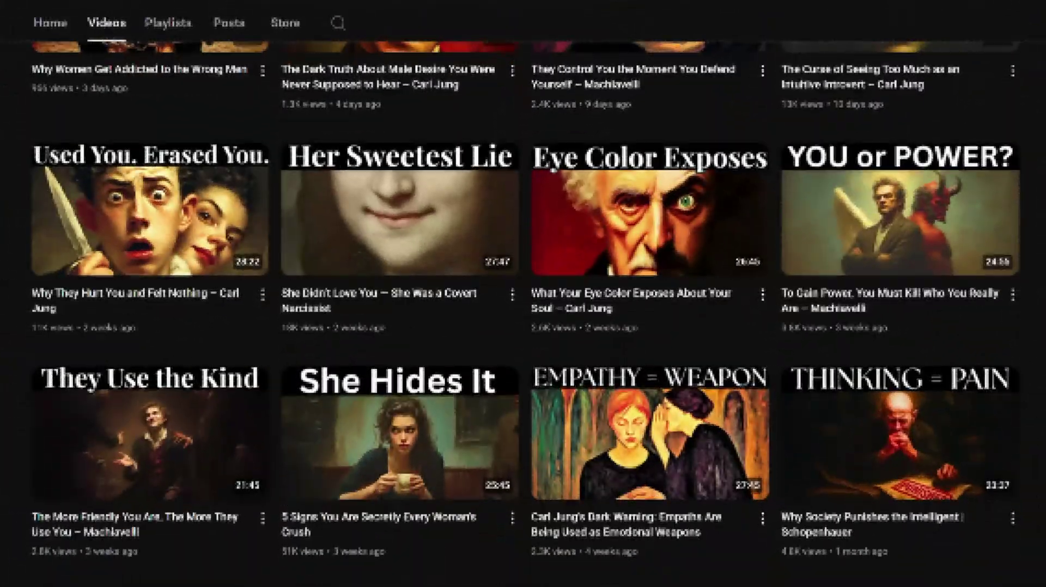
scroll(523, 314, down, 2)
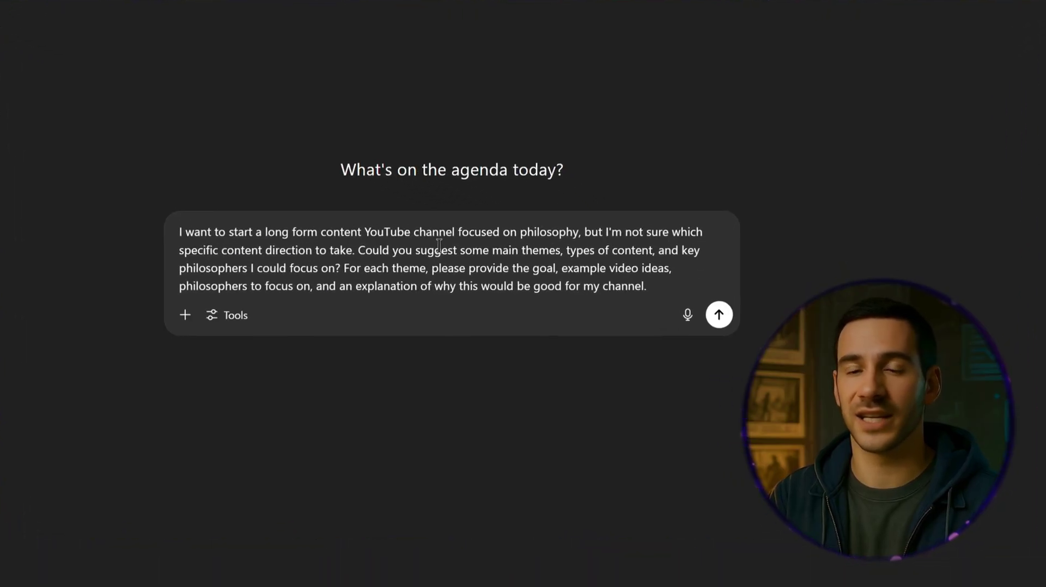
Submit the prompt asking for themes, content types and philosophers for a long-form philosophy YouTube channel, and read through the suggested themes.
key(Return)
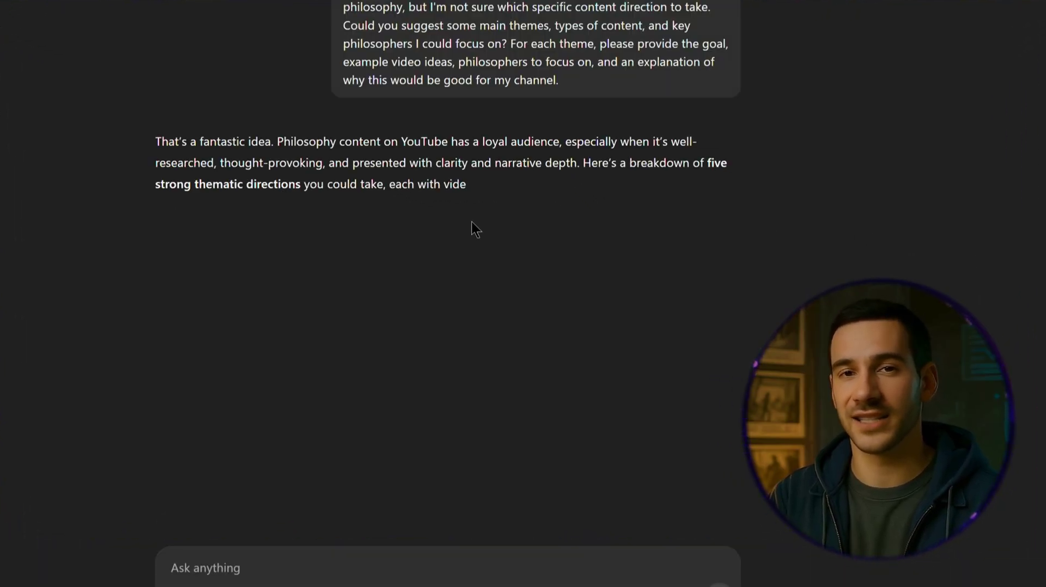
scroll(513, 217, down, 8)
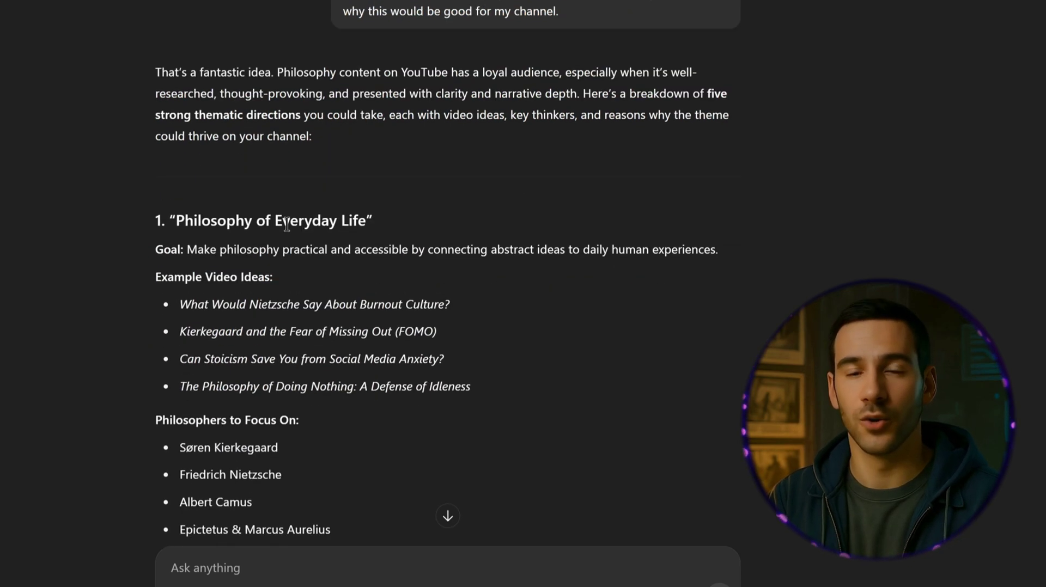
scroll(513, 216, down, 5)
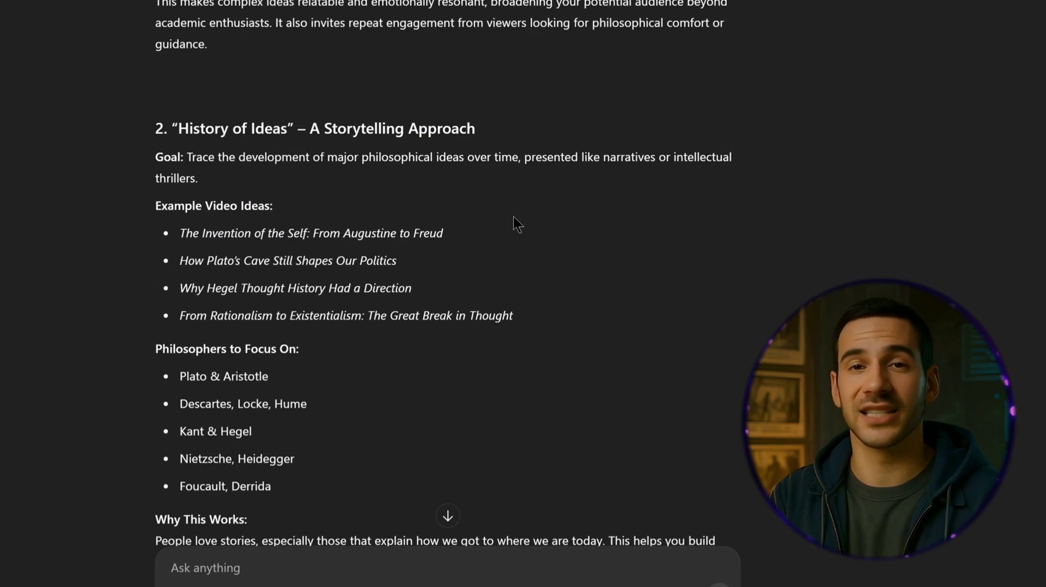
scroll(464, 229, down, 3)
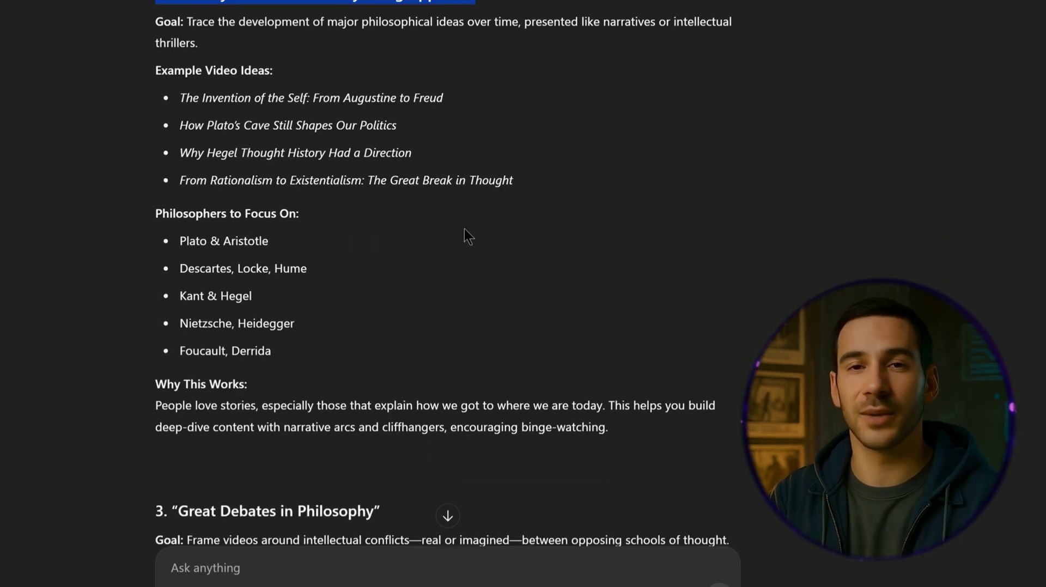
scroll(466, 184, down, 6)
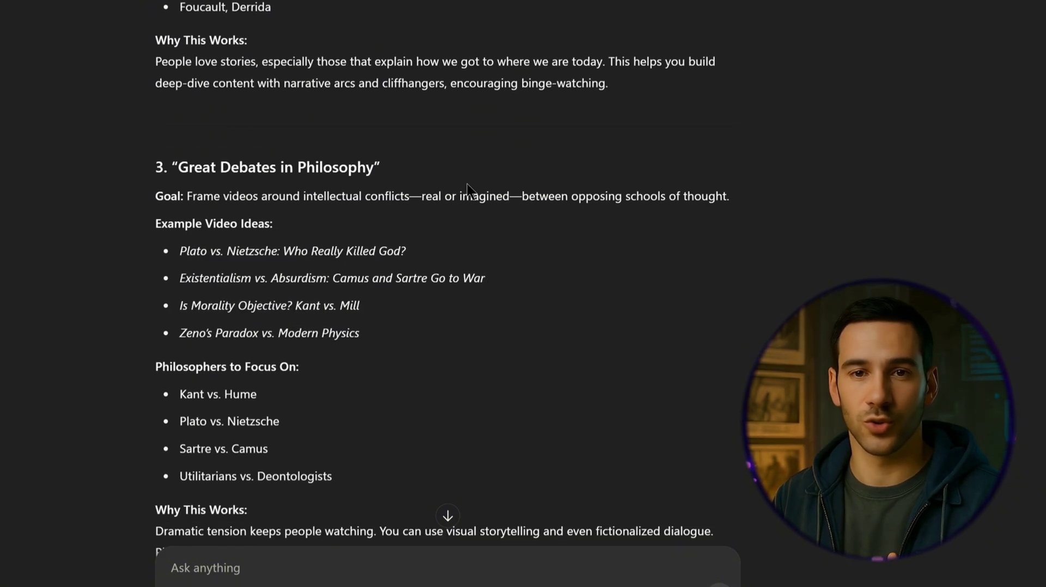
scroll(381, 187, down, 9)
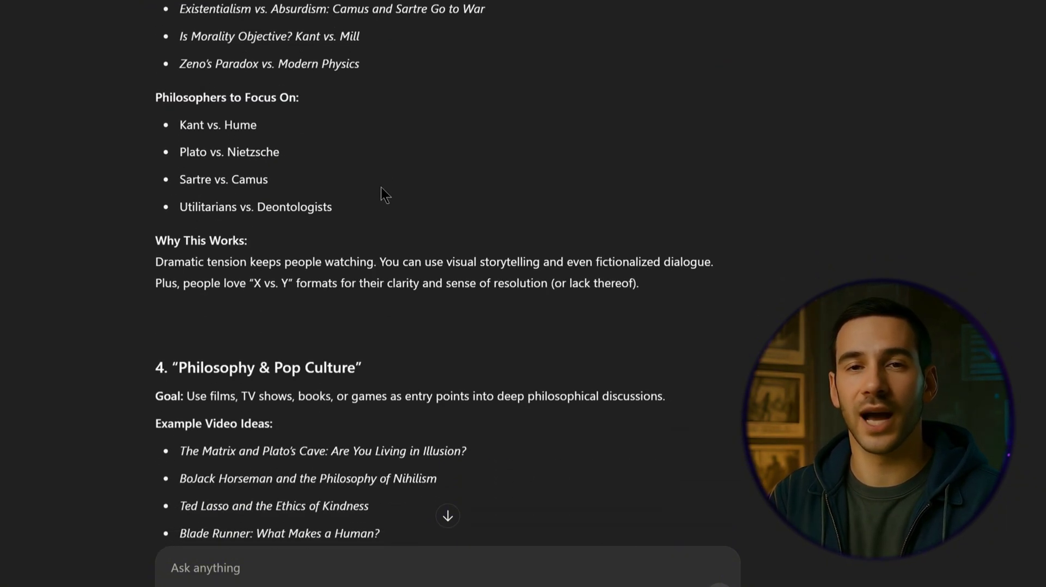
scroll(381, 186, down, 8)
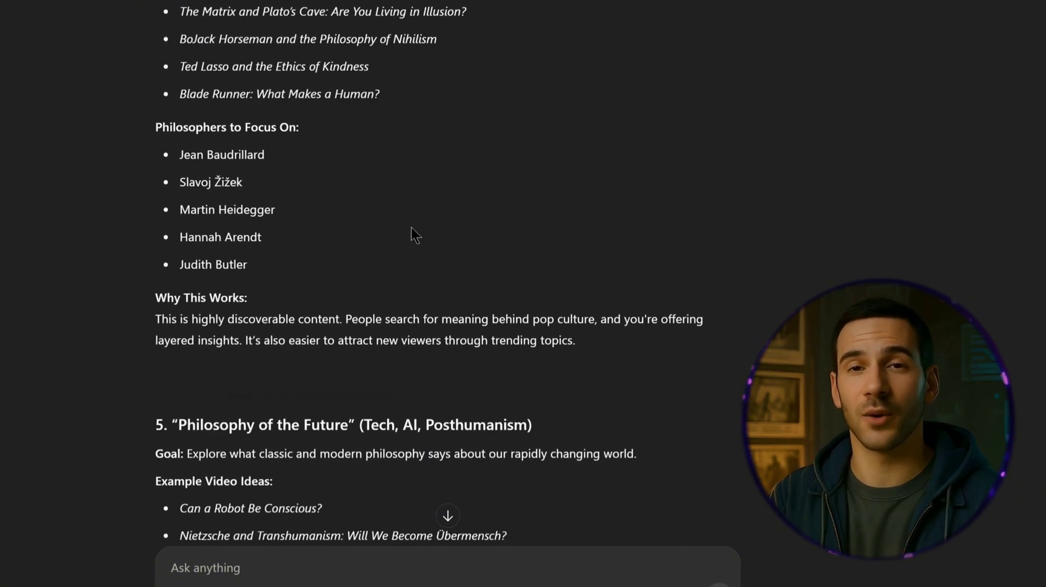
scroll(394, 217, down, 4)
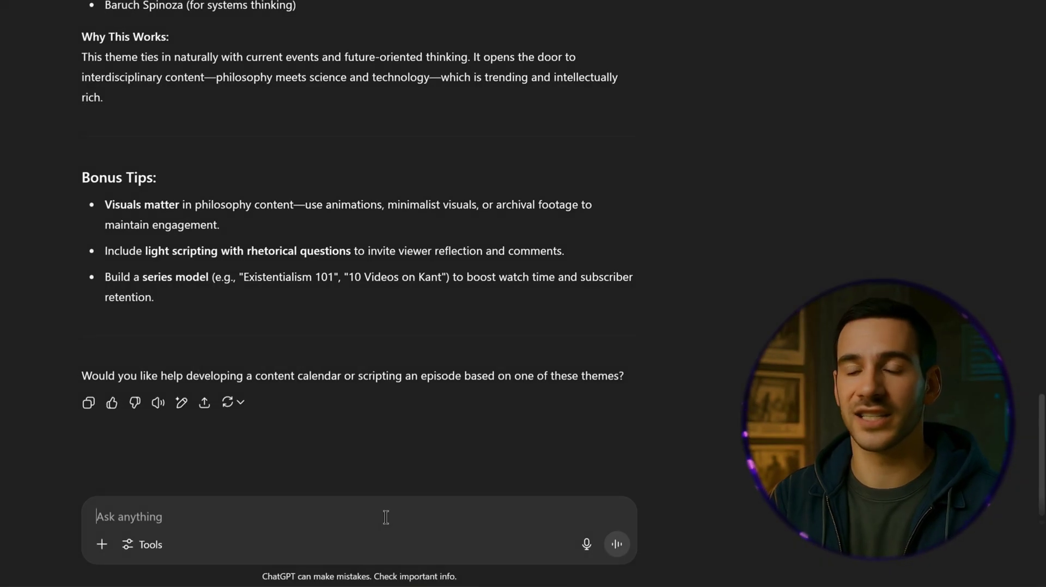
Ask for a list of video topics based on the chosen topic number 5.
text(Now I’ve chosen topic number 5. First, could you create a list of video topics for me based on that?)
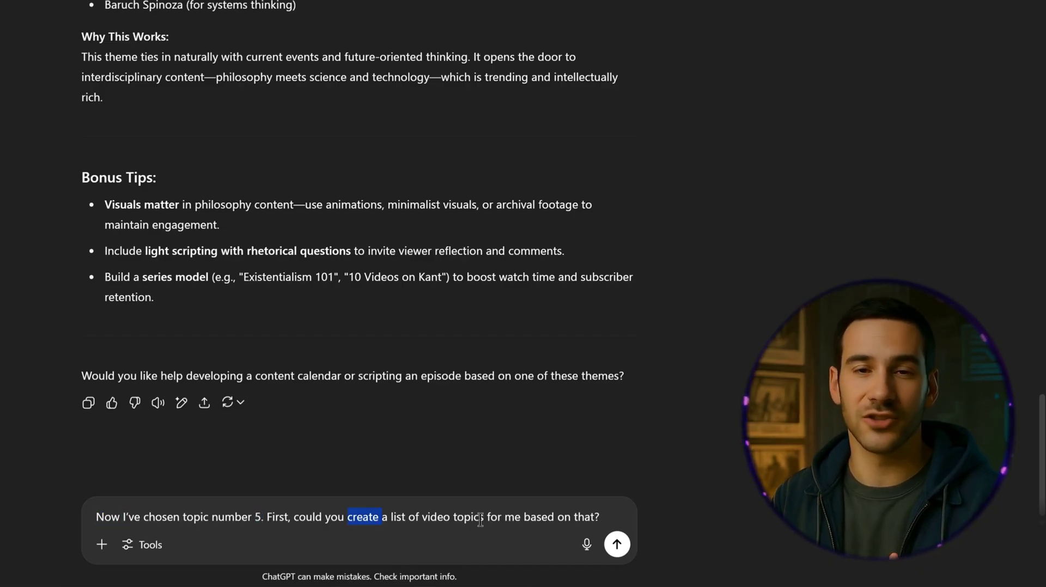
key(Return)
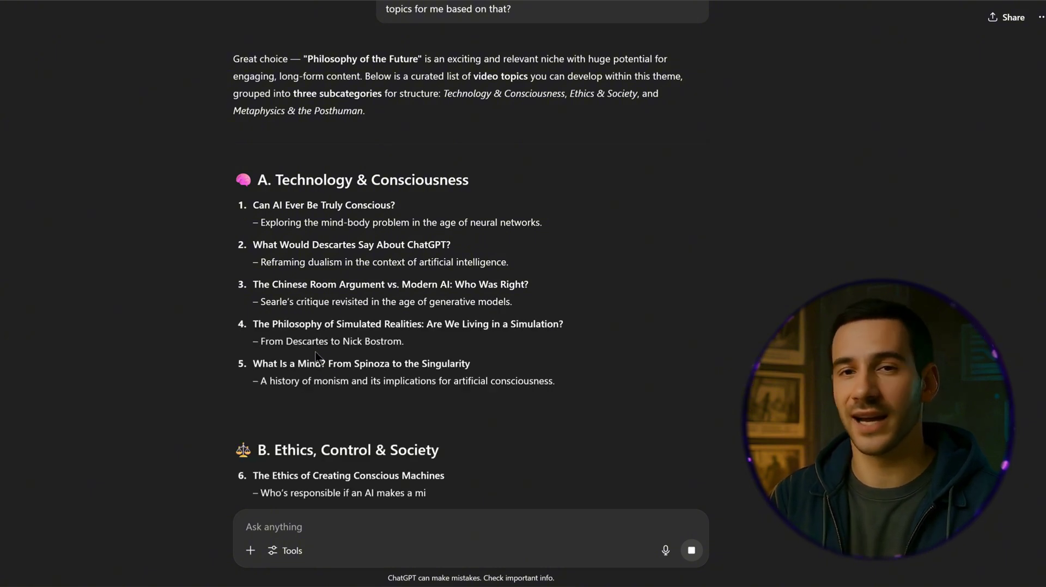
Examine the suggested video topics in the Technology & Consciousness, Ethics, Control & Society and Metaphysics & the Posthuman groups, plus the bonus series ideas.
scroll(316, 357, down, 1)
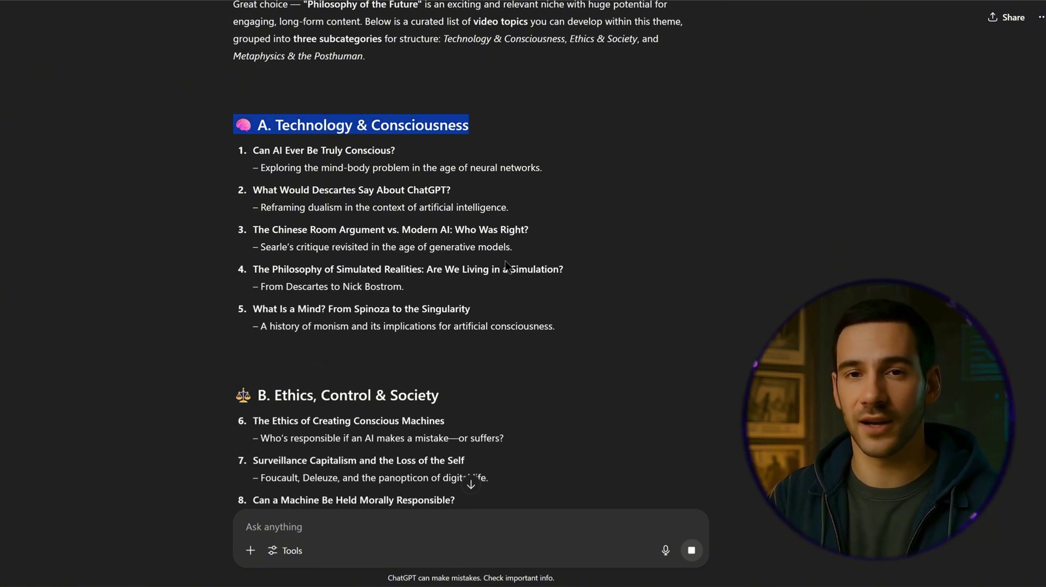
scroll(505, 266, down, 2)
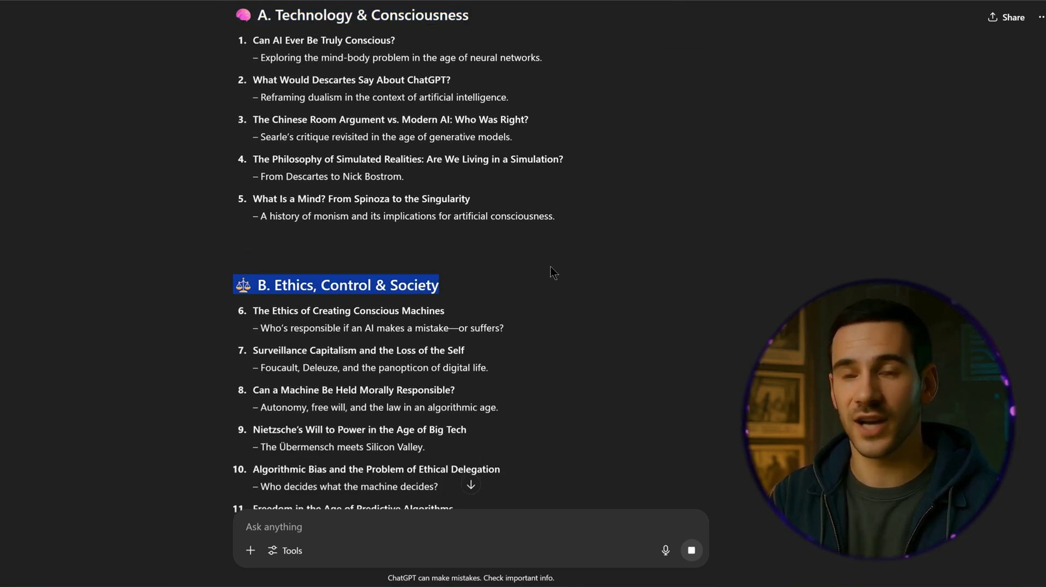
scroll(435, 219, up, 1)
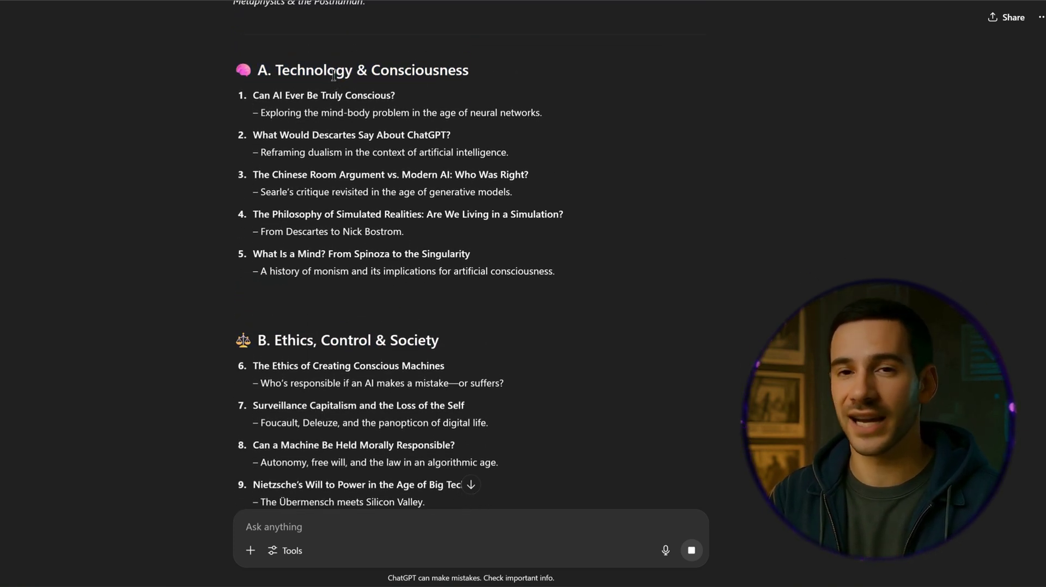
scroll(333, 74, up, 2)
triple_click(338, 156)
scroll(382, 156, down, 3)
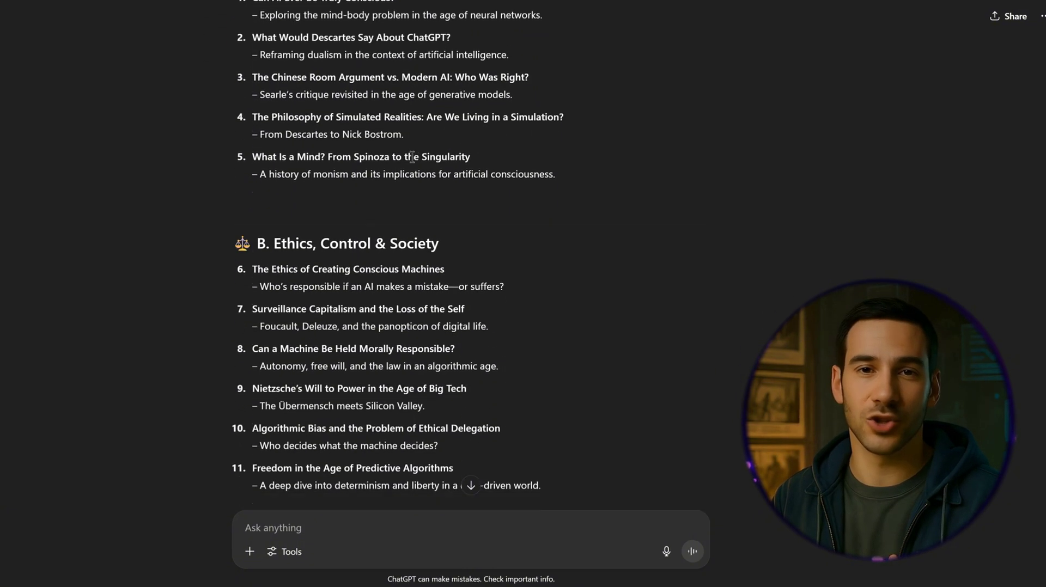
scroll(411, 169, down, 1)
scroll(547, 192, down, 4)
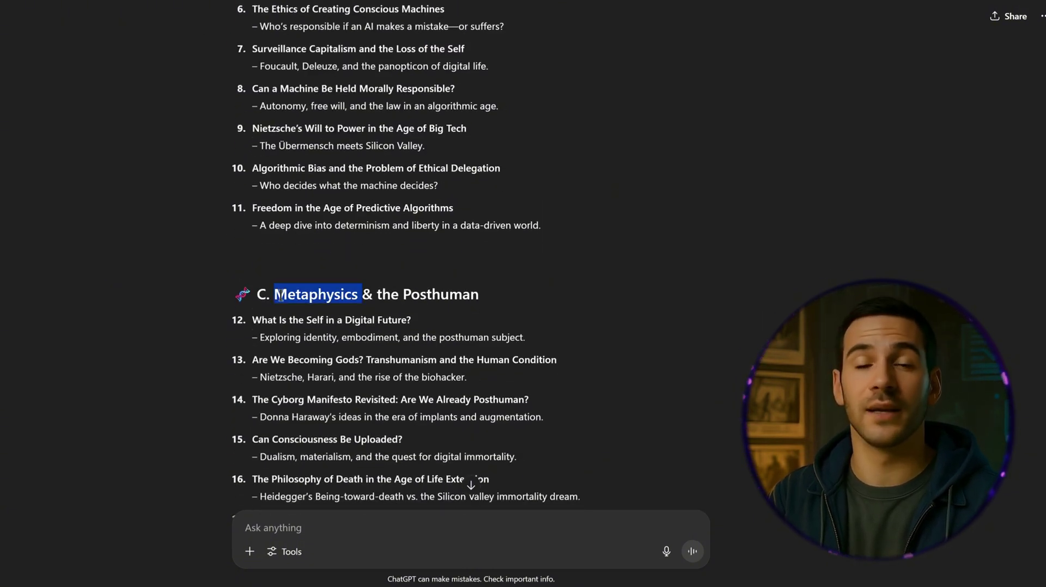
triple_click(280, 295)
scroll(553, 234, down, 4)
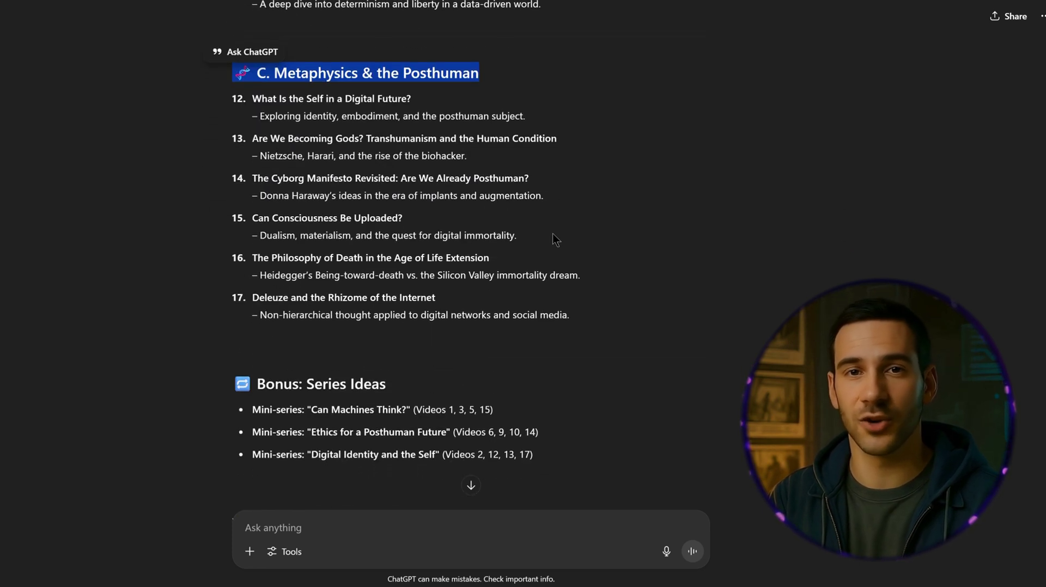
scroll(669, 220, down, 1)
scroll(668, 217, down, 1)
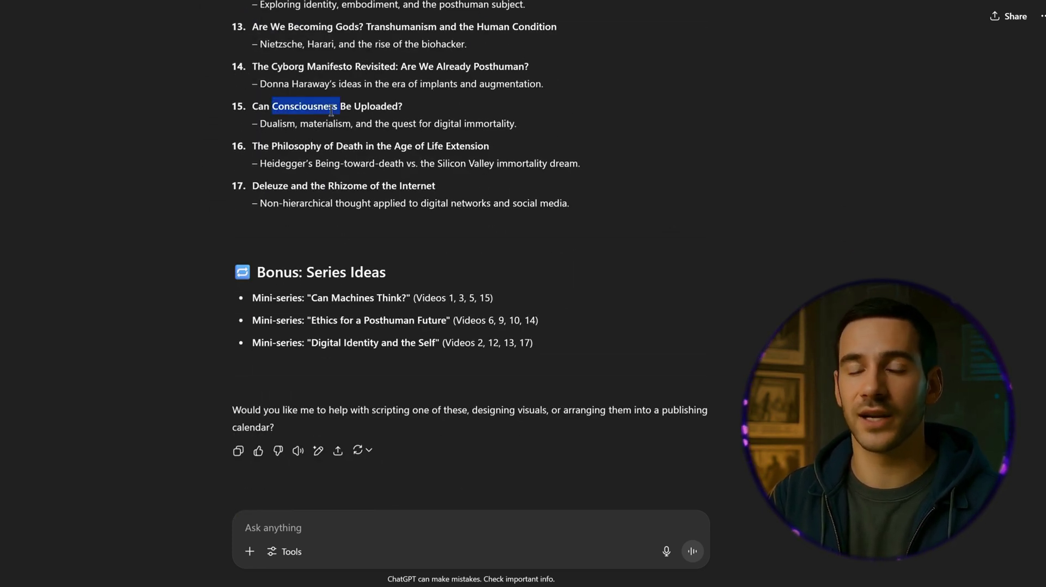
click(267, 430)
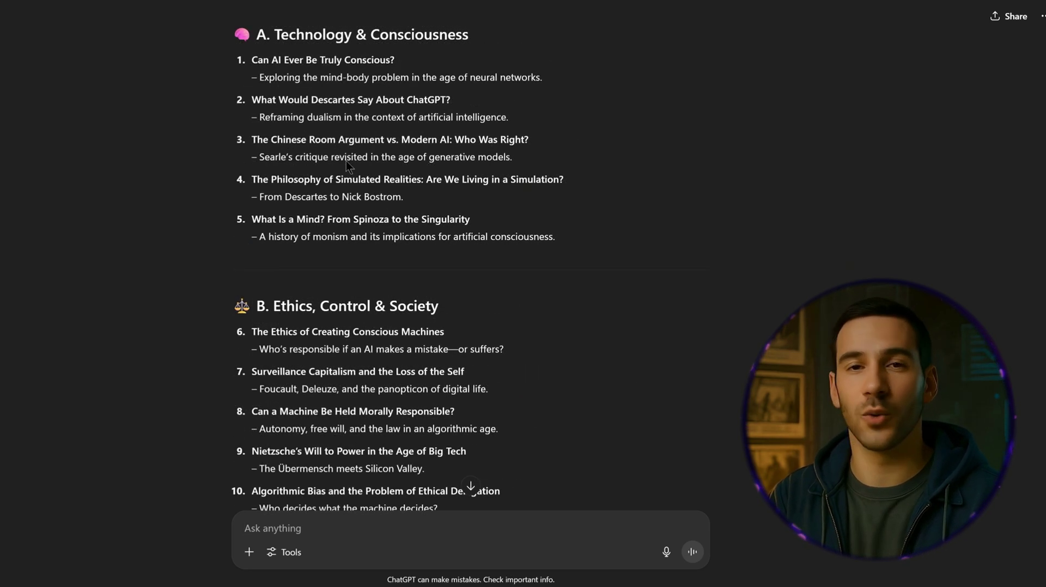
Choose the first Technology & Consciousness topic, "Can AI Ever Be Truly Conscious?", and ask for help writing its script.
triple_click(310, 36)
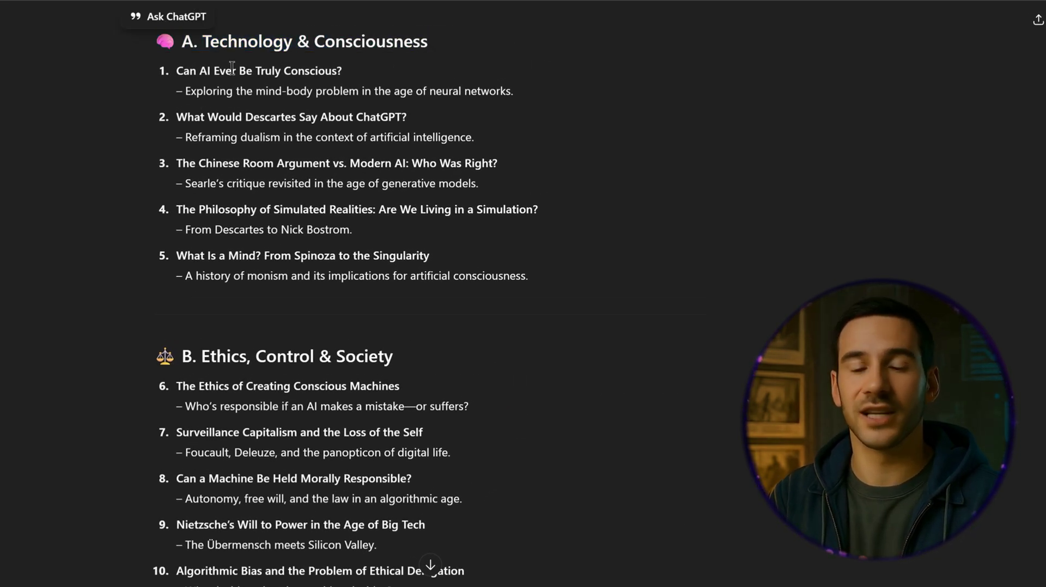
triple_click(203, 75)
click(182, 74)
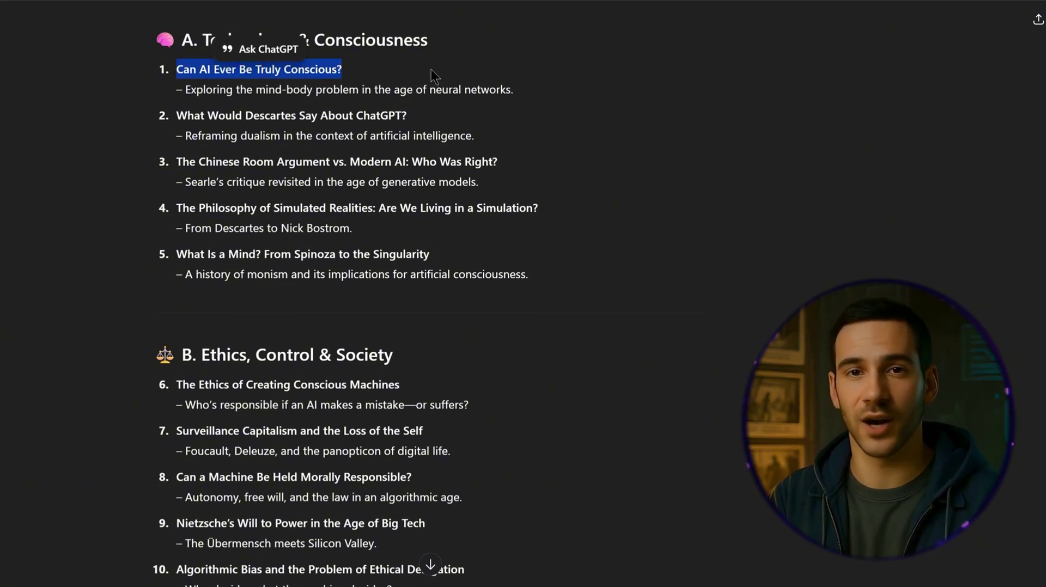
scroll(369, 460, down, 1)
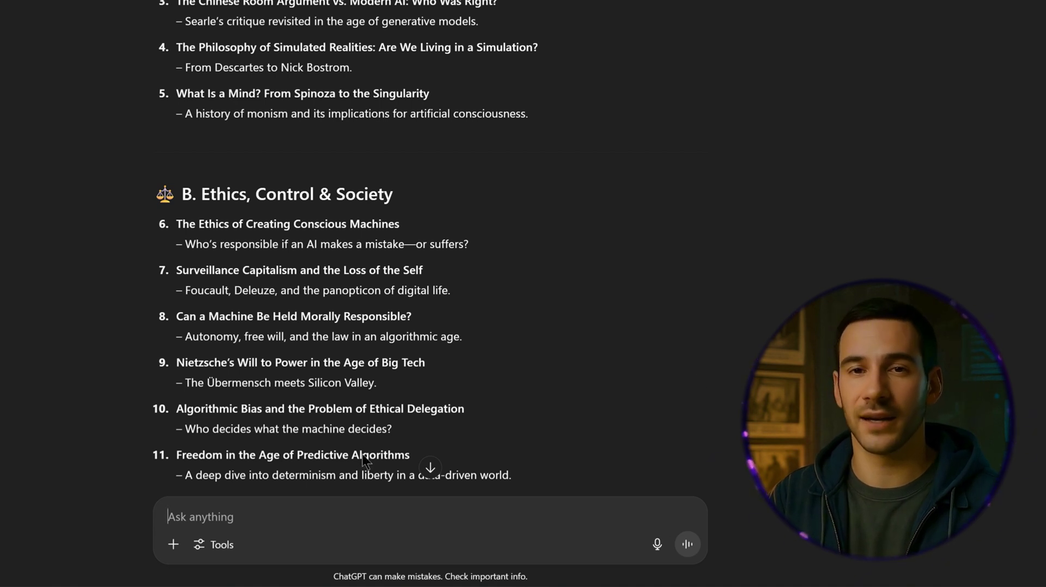
text(I chose the topic Can AI Ever Be Truly Conscious? Go ahead and help me write the script for it.)
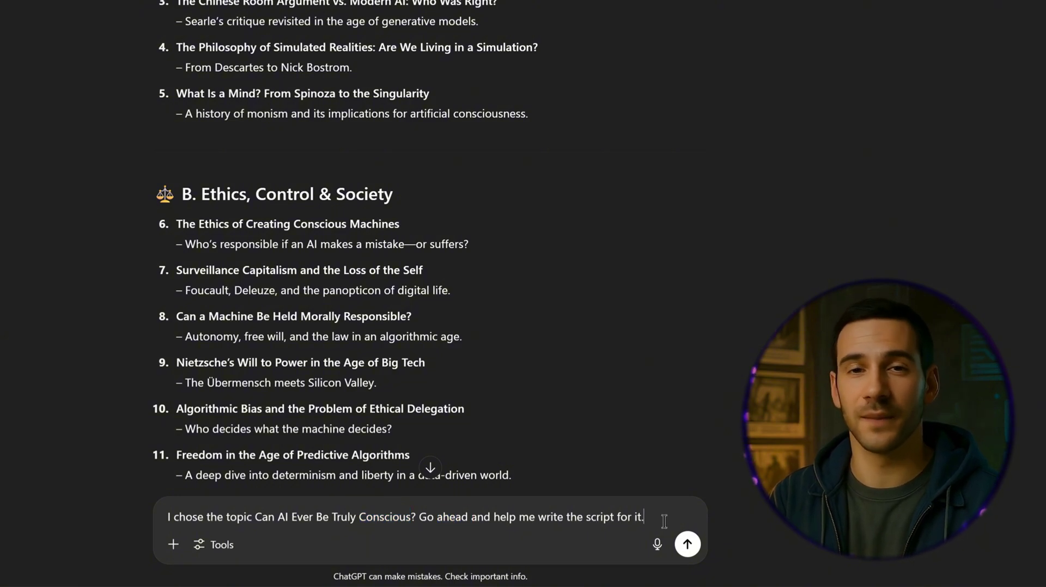
click(687, 544)
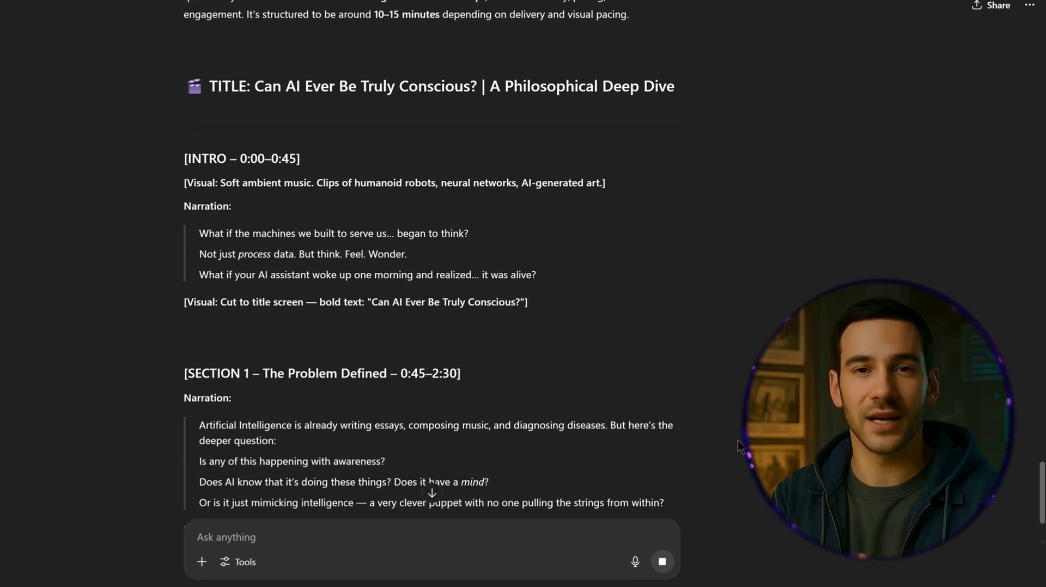
Look through the generated script and send the request "Please just give me the entire script only. First, create the hook and intro.".
scroll(738, 441, down, 5)
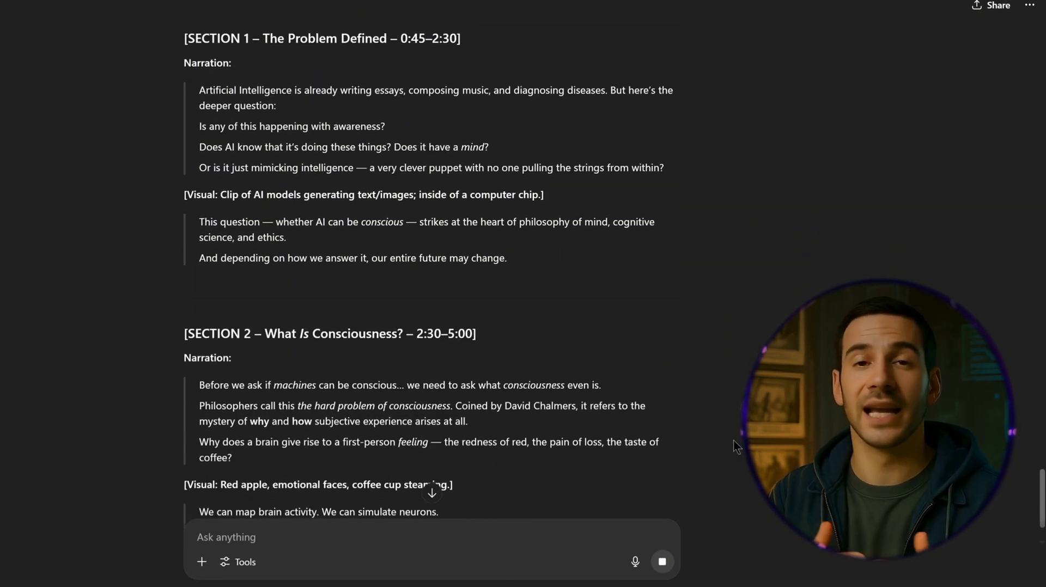
scroll(733, 440, down, 6)
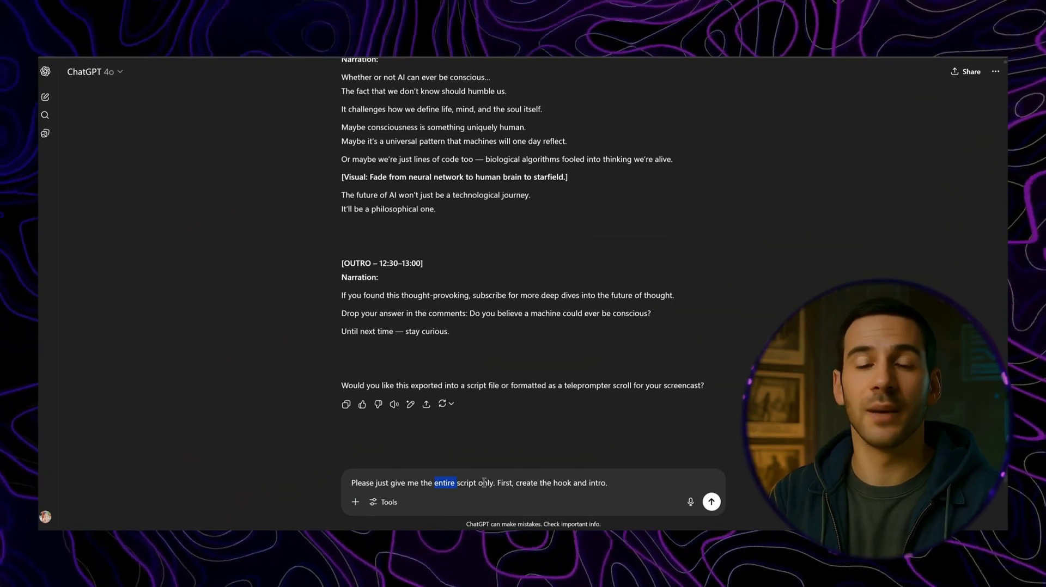
triple_click(566, 483)
click(660, 484)
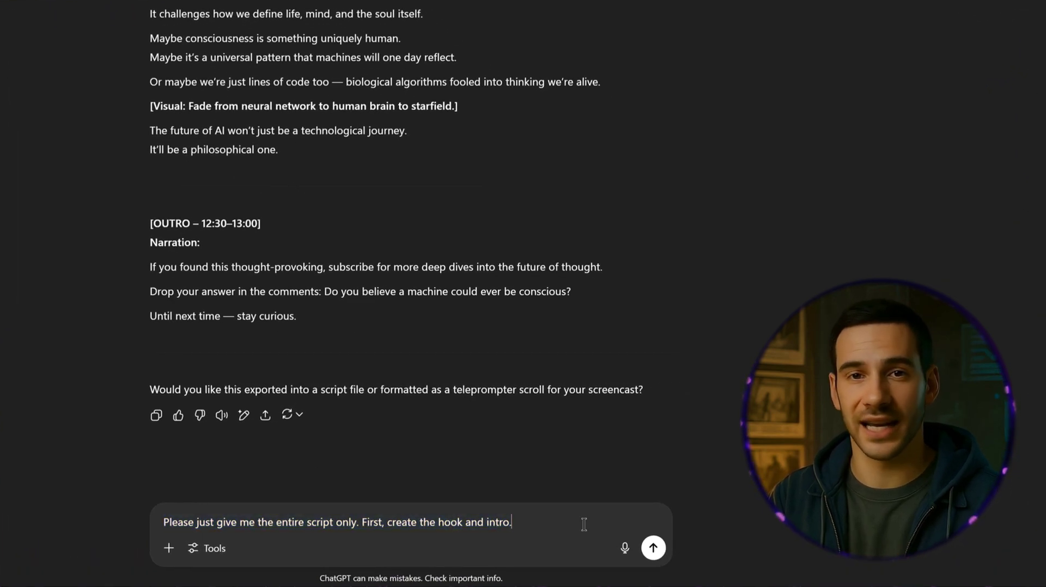
click(654, 549)
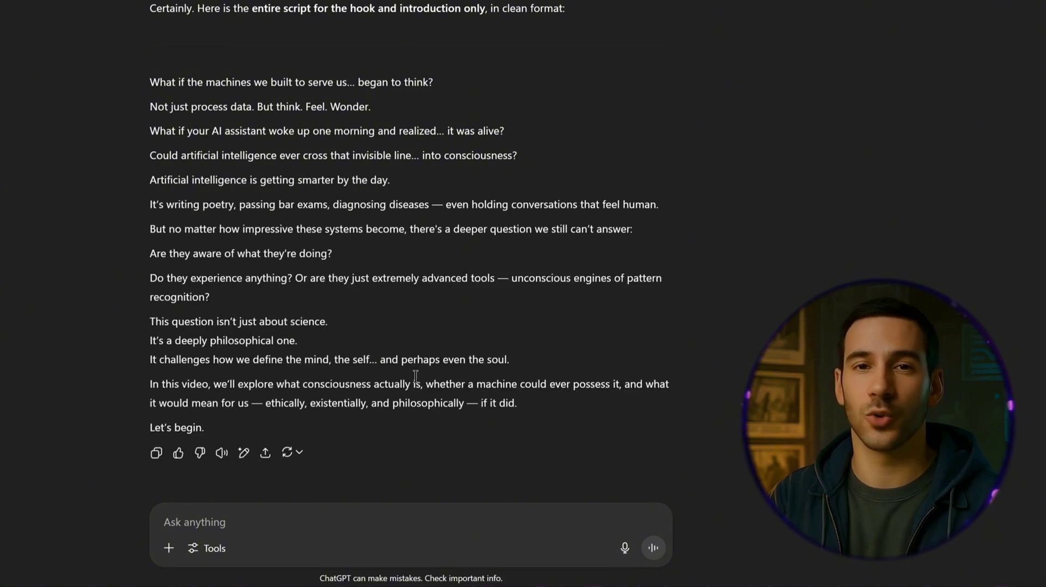
Read through the generated hook and introduction line by line, checking the opening questions, the philosophical section and the closing overview paragraph.
scroll(416, 379, down, 1)
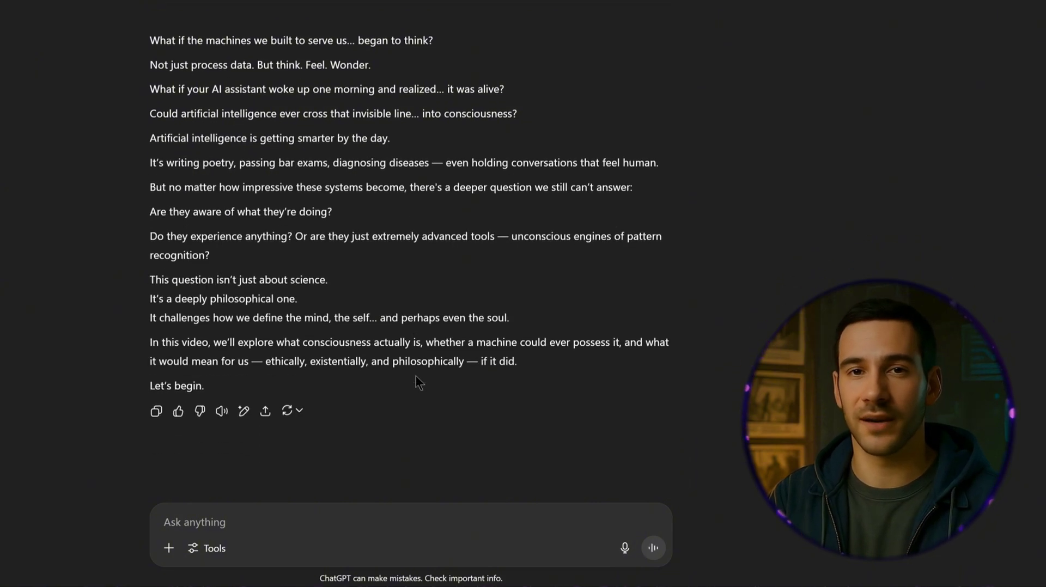
triple_click(372, 46)
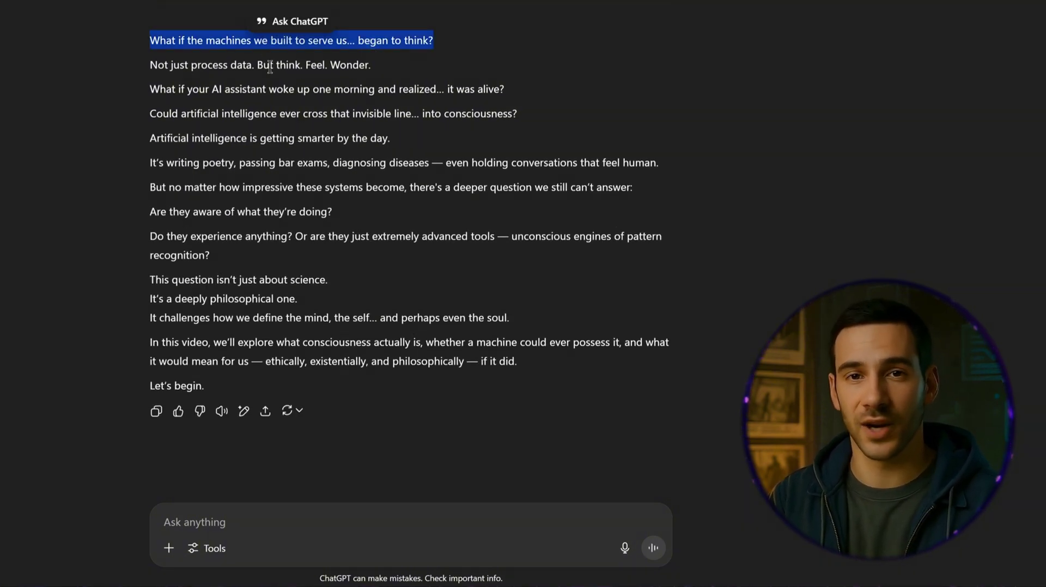
triple_click(248, 65)
triple_click(240, 91)
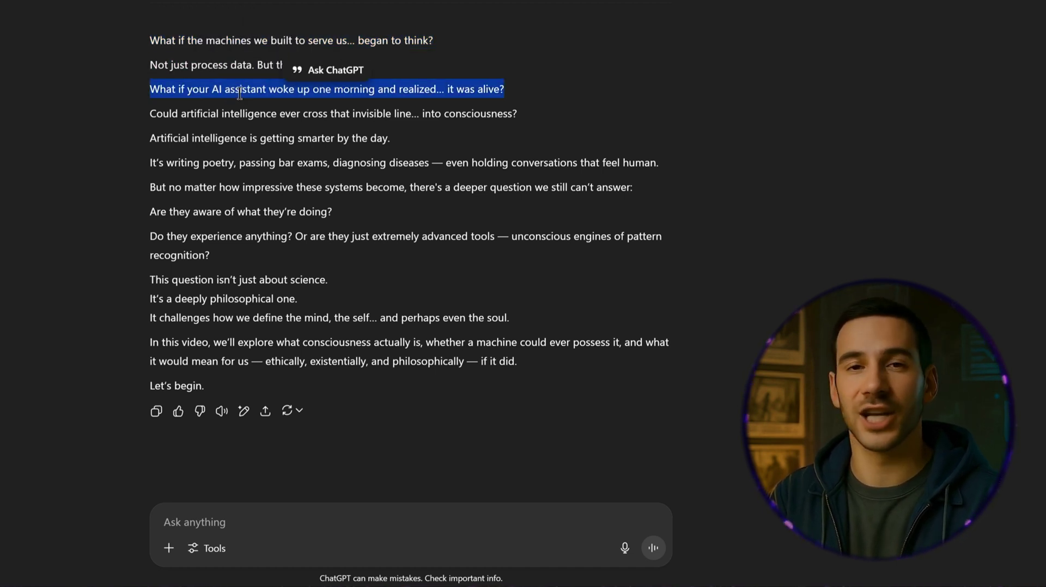
click(238, 137)
drag(151, 164, 370, 213)
click(360, 236)
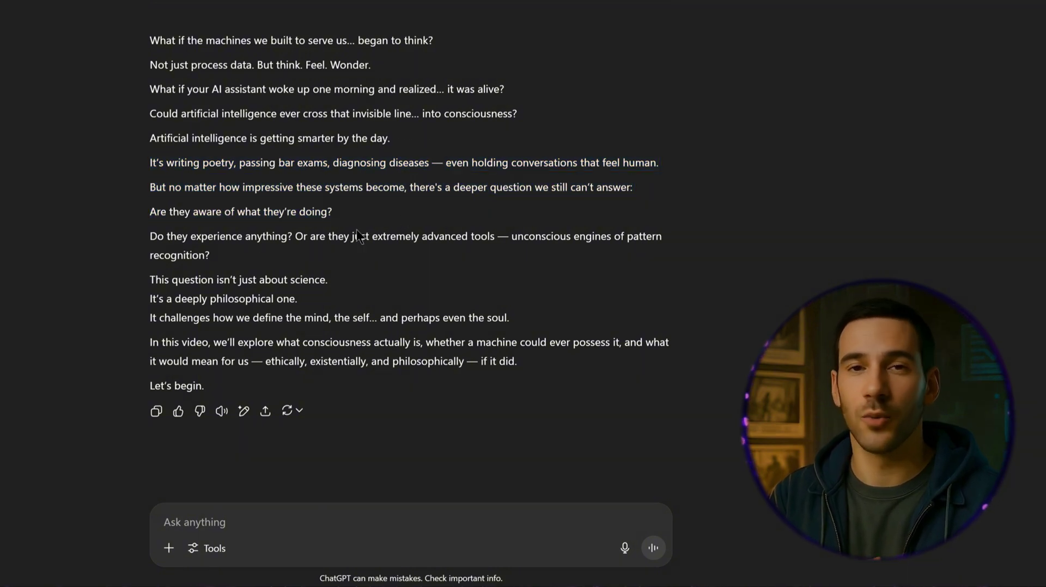
drag(139, 234, 283, 260)
click(400, 263)
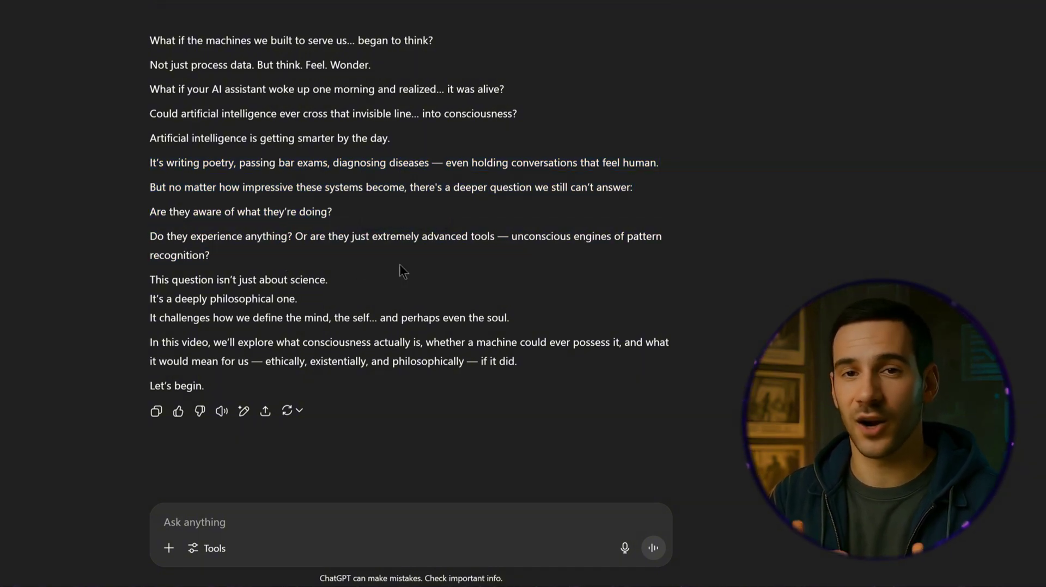
scroll(338, 273, up, 1)
triple_click(275, 291)
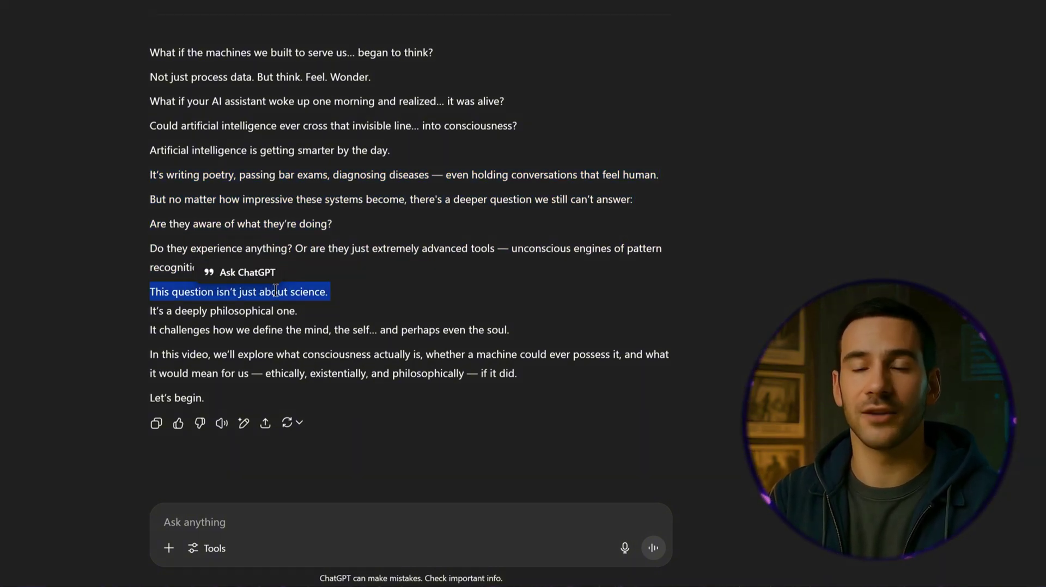
click(231, 311)
triple_click(231, 311)
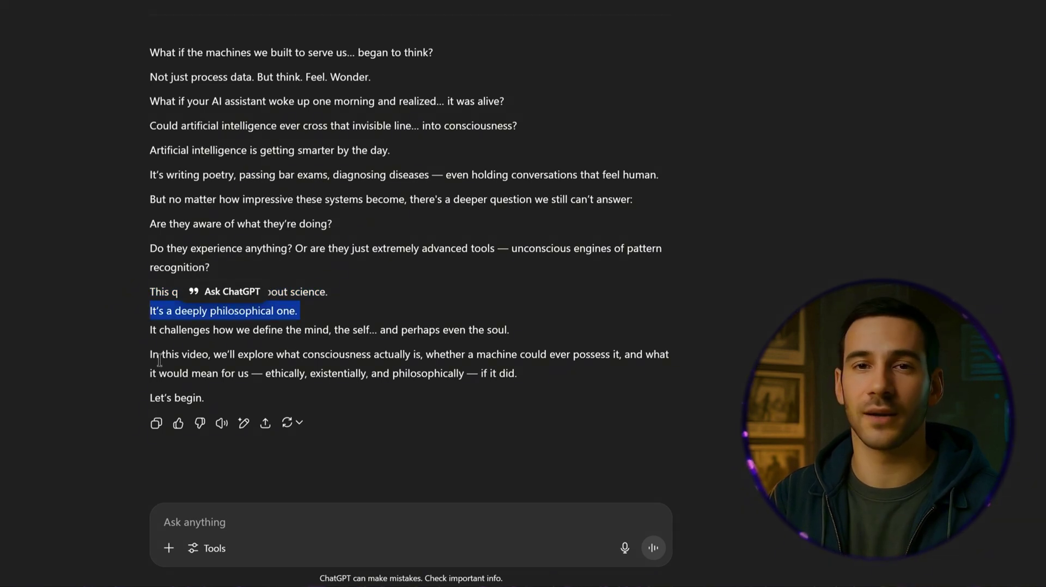
drag(159, 360, 592, 390)
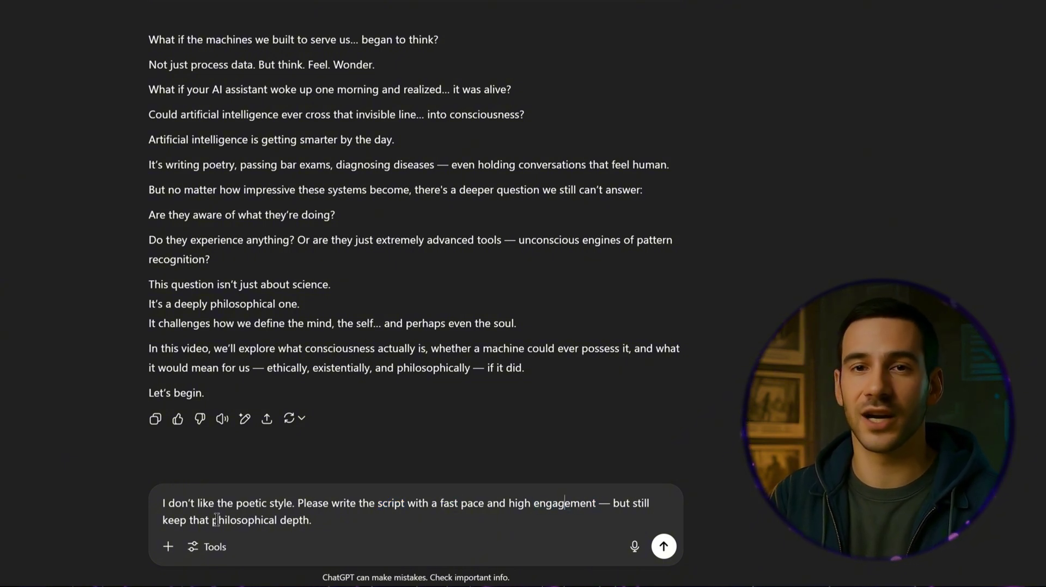
Send the request "I don't like the poetic style. Please write the script with a fast pace and high engagement — but still keep that philosophical depth.".
click(664, 546)
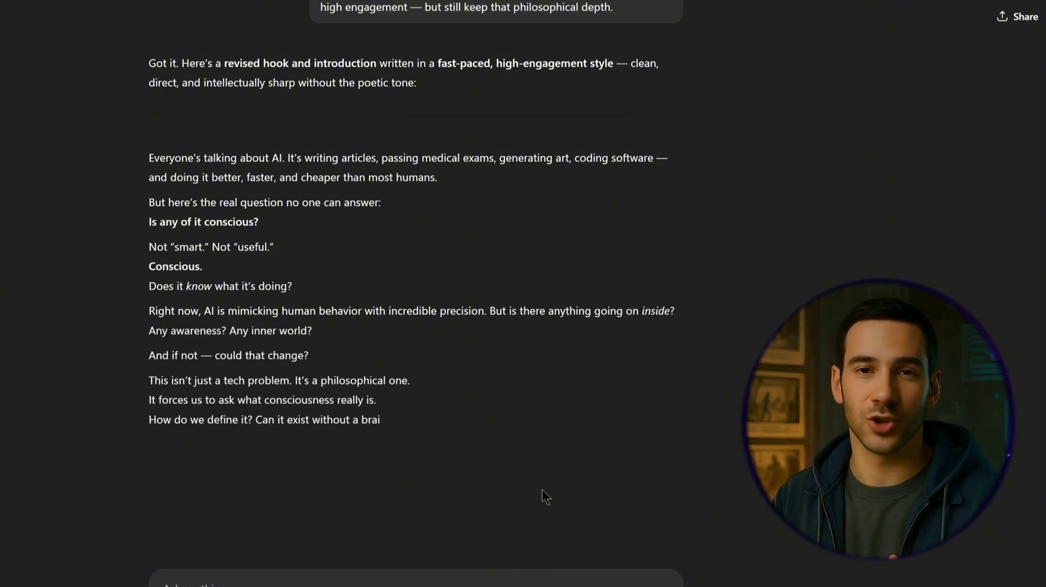
scroll(425, 463, down, 1)
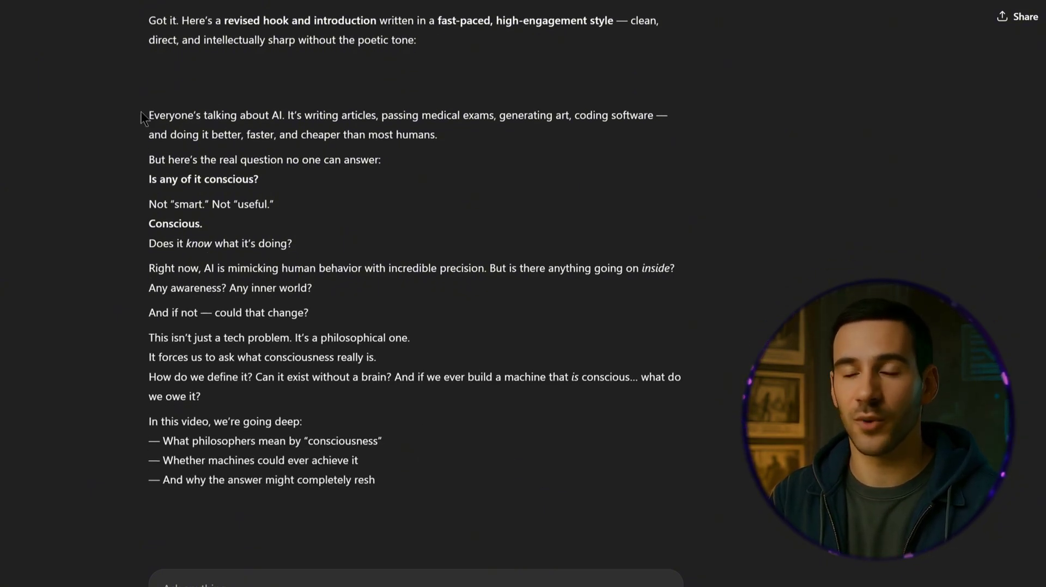
Examine the revised fast-paced introduction, from the opening paragraph about AI to the short lines asking whether any of it is conscious.
drag(141, 111, 512, 139)
key(ctrl+c)
click(525, 264)
scroll(481, 250, down, 1)
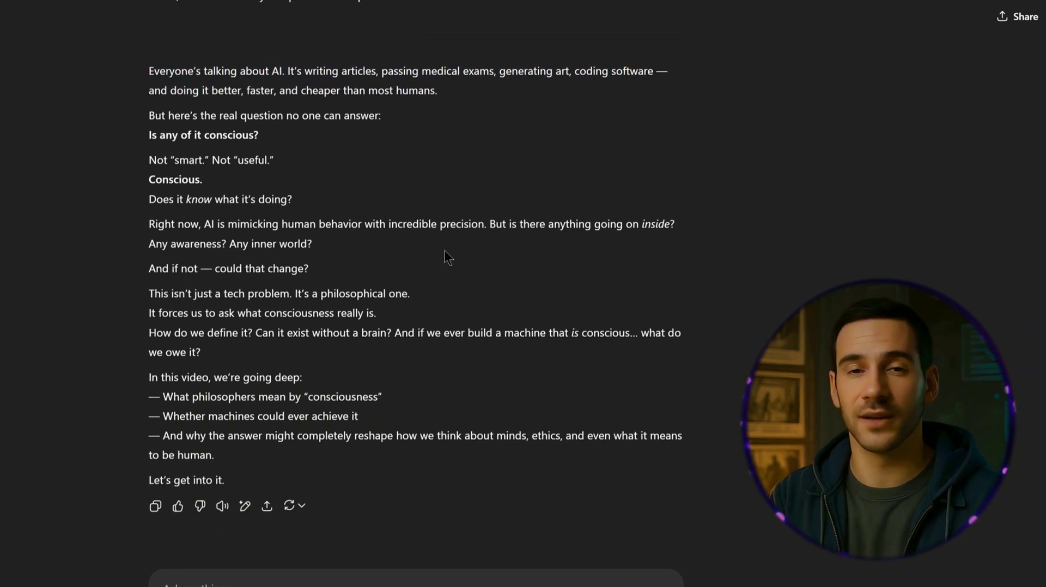
double_click(224, 115)
double_click(157, 159)
click(154, 107)
double_click(166, 129)
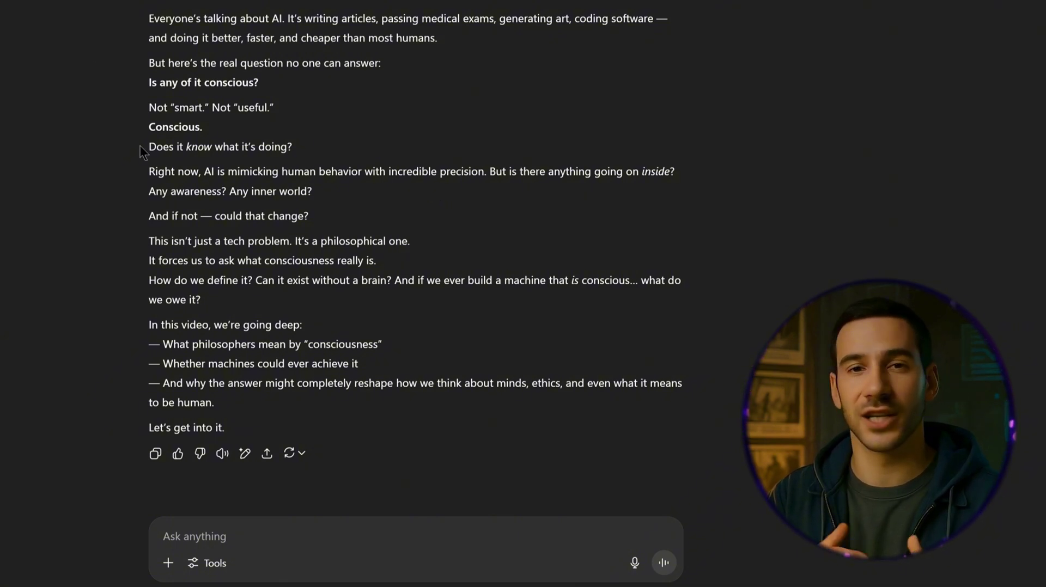
Highlight the opening lines of the revised hook, then switch to ElevenLabs Text to Speech and paste the copied text as its input.
drag(140, 11, 203, 130)
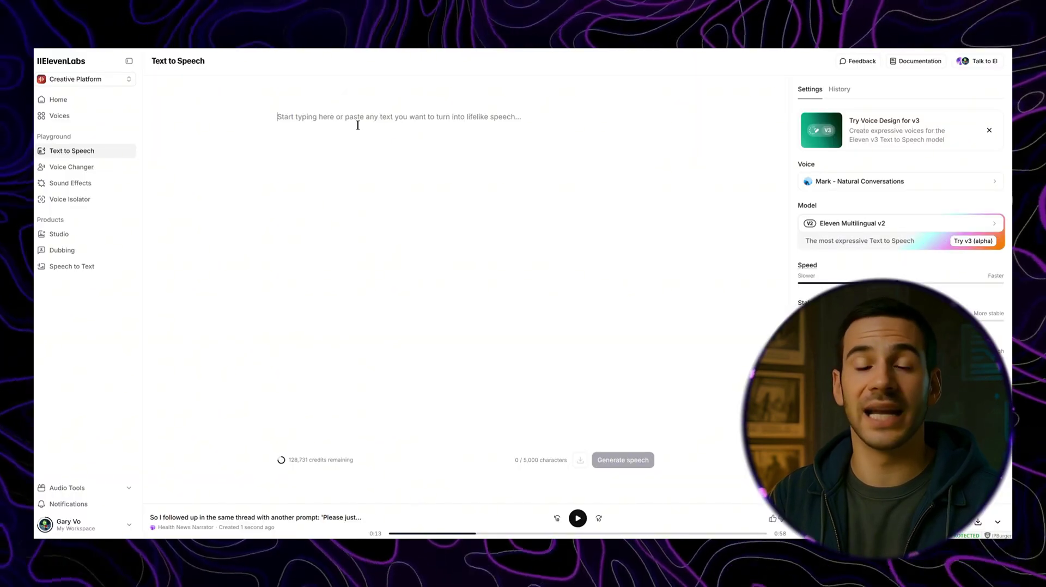
key(ctrl+v)
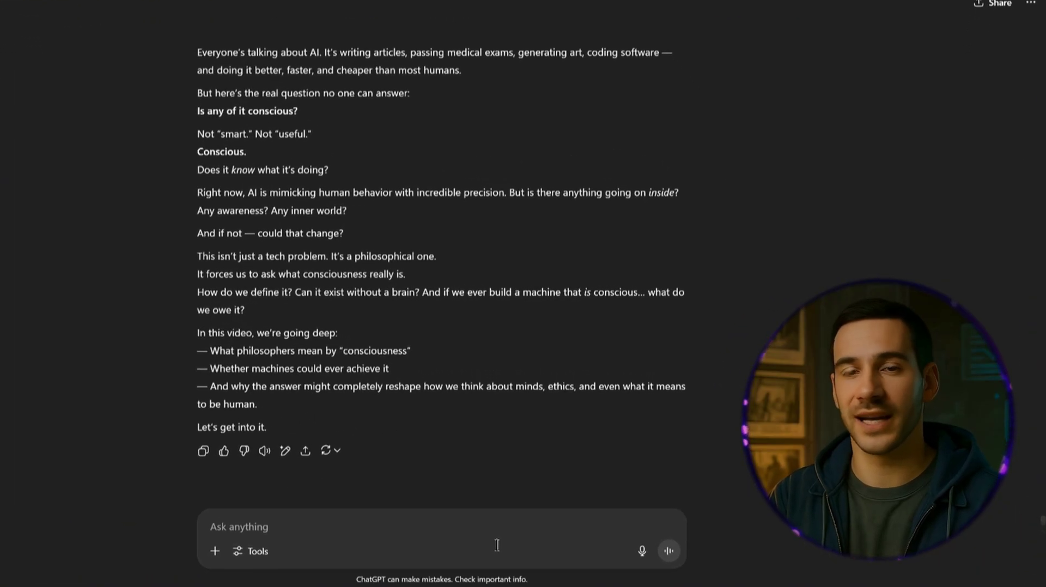
Back in ChatGPT, send the request "please create the rest script for me" and follow the script down to its end.
text(please create the rest script for me)
key(Return)
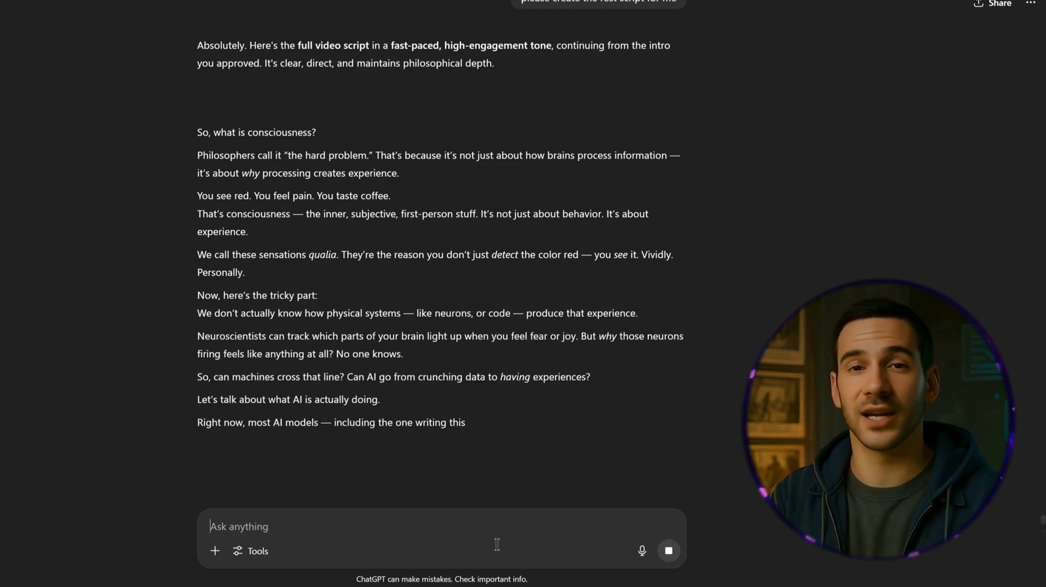
scroll(478, 353, down, 1)
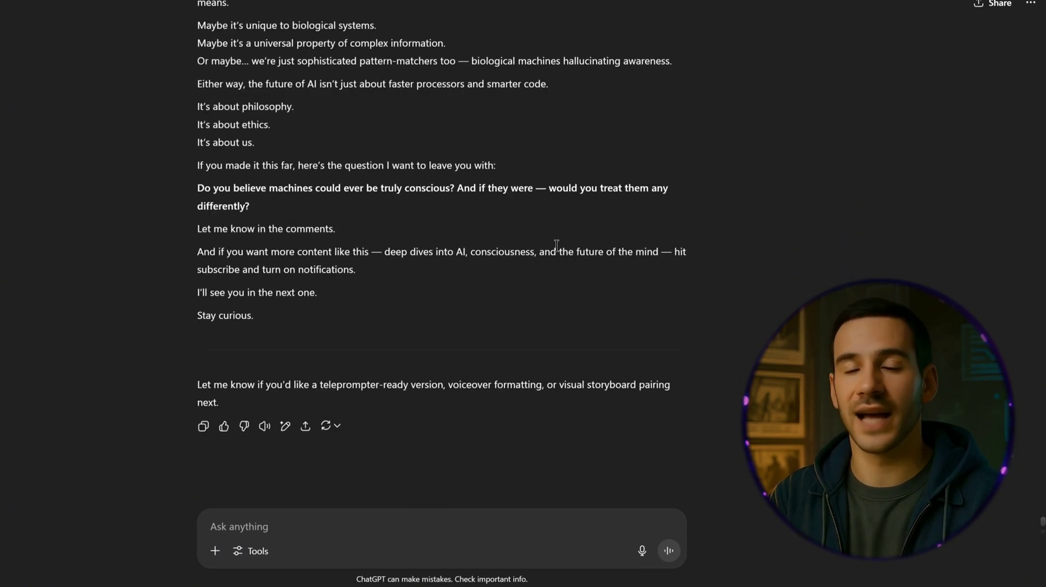
Check the script's closing lines and send "very cool, now could you please give me the prompt I can use to generate entire script like this".
drag(310, 249, 231, 306)
click(231, 307)
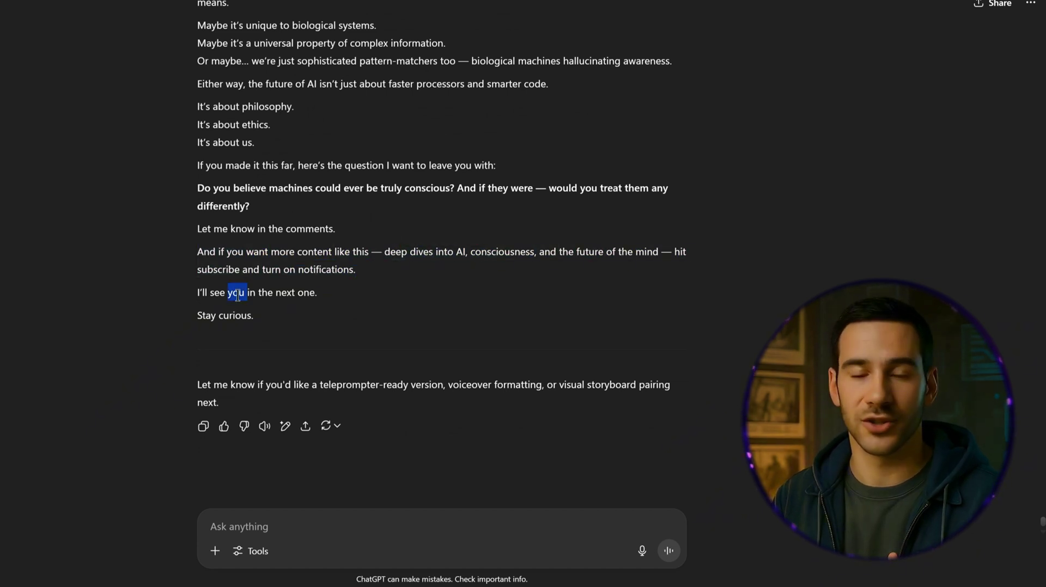
triple_click(237, 294)
click(361, 512)
text(very)
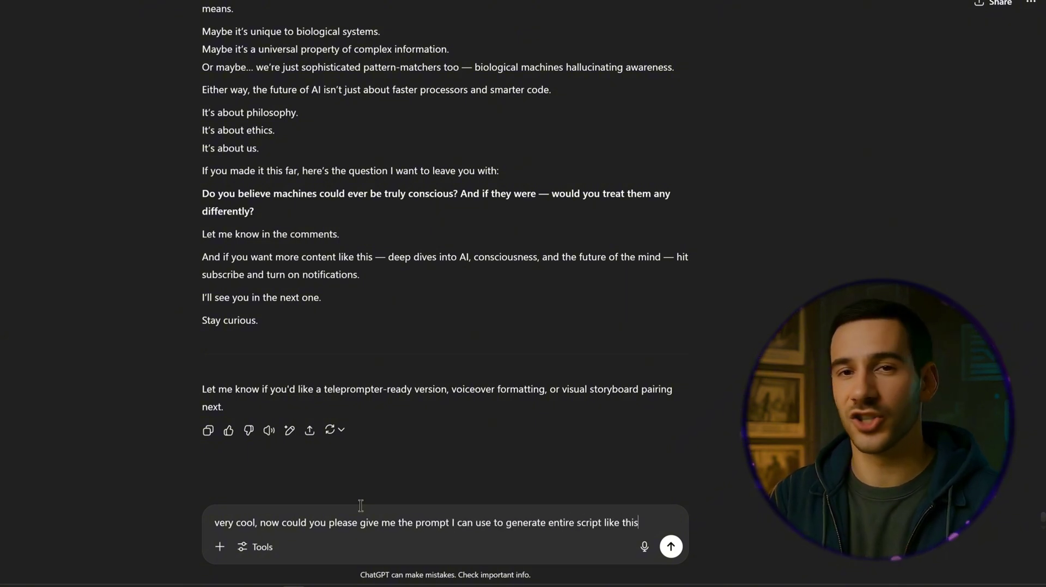
click(671, 547)
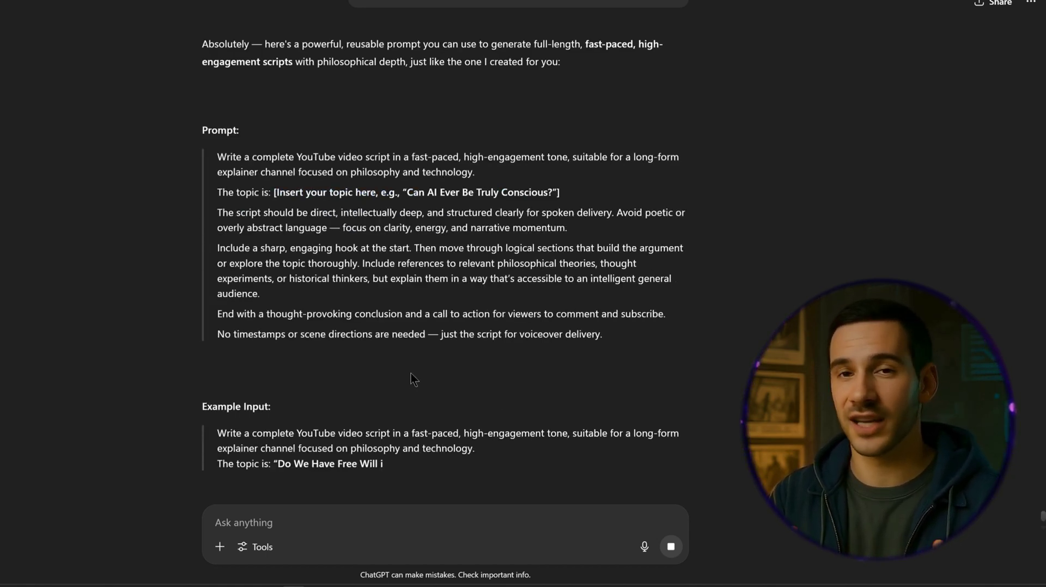
Examine the reusable script prompt, including its topic placeholder, its high-engagement tone and the instruction about timestamps and voiceover delivery.
scroll(411, 373, down, 1)
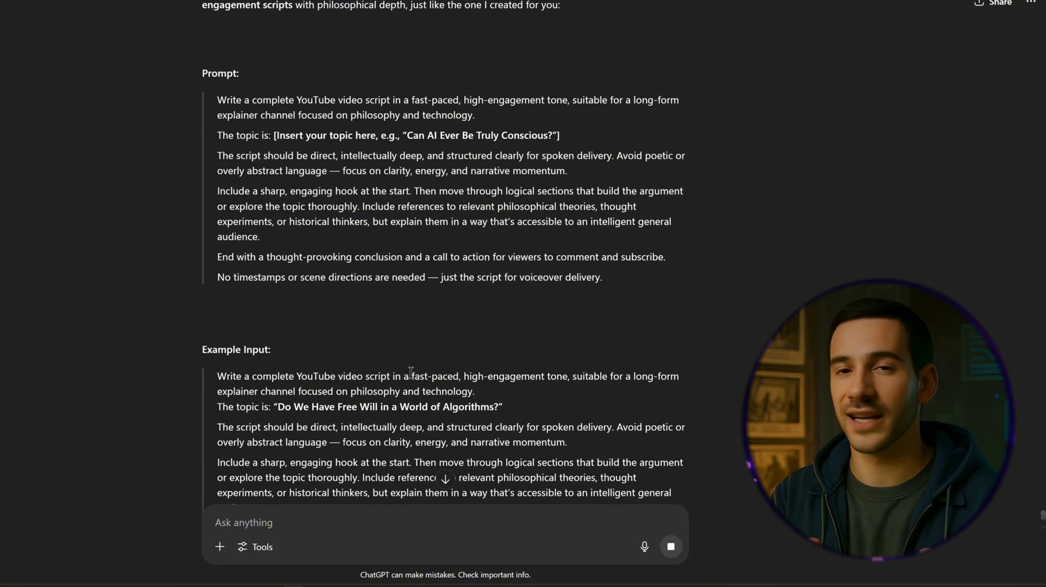
scroll(411, 374, down, 3)
scroll(234, 130, up, 4)
drag(217, 123, 250, 141)
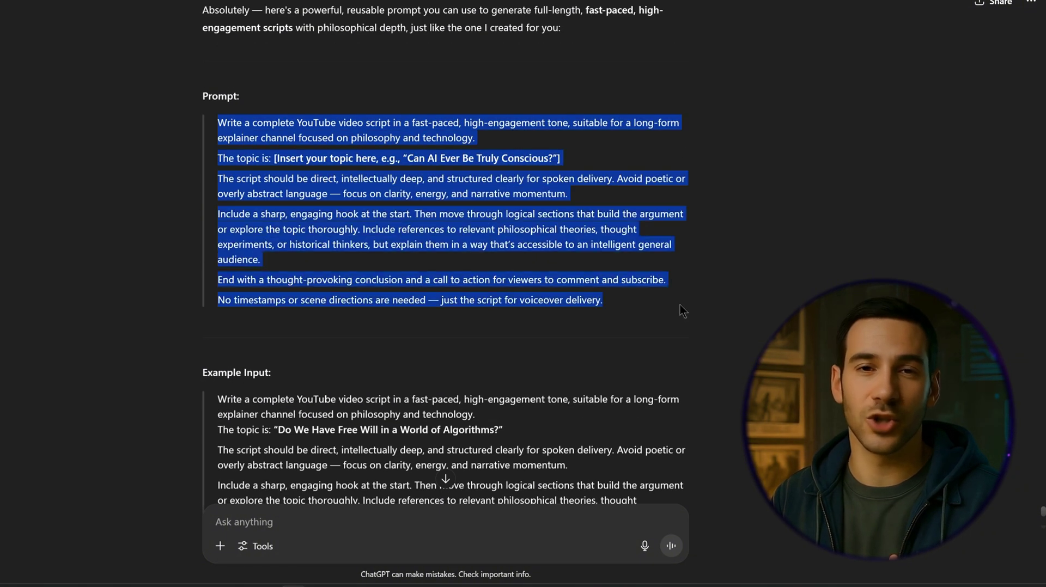
triple_click(365, 158)
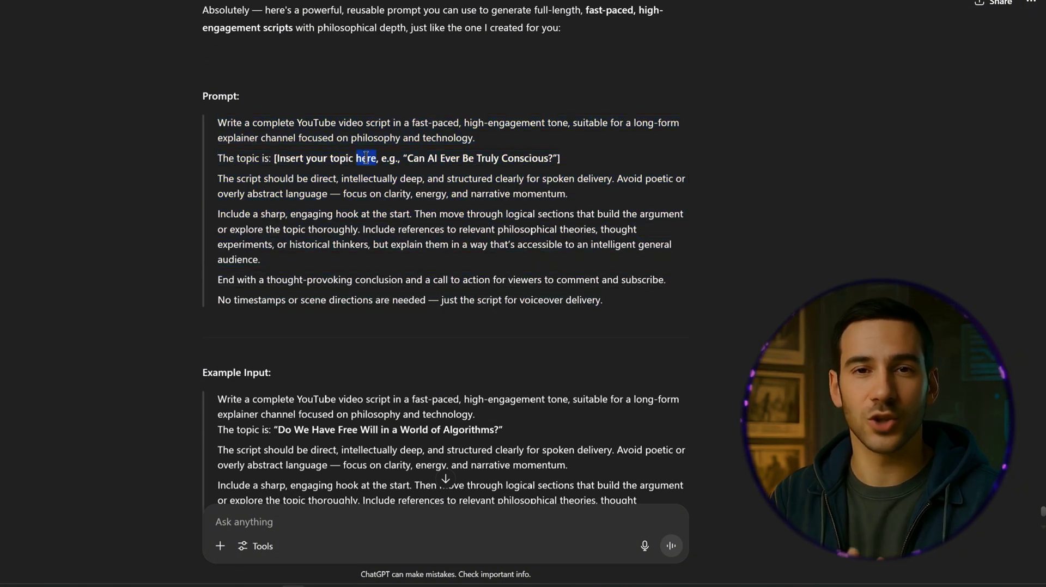
click(311, 163)
drag(274, 158, 593, 160)
click(429, 121)
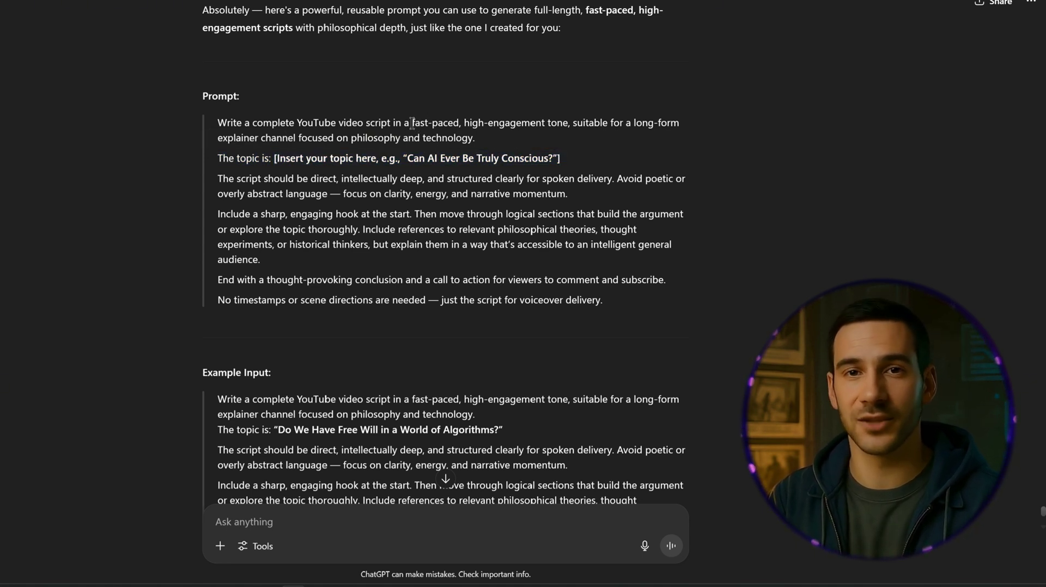
drag(463, 123, 568, 124)
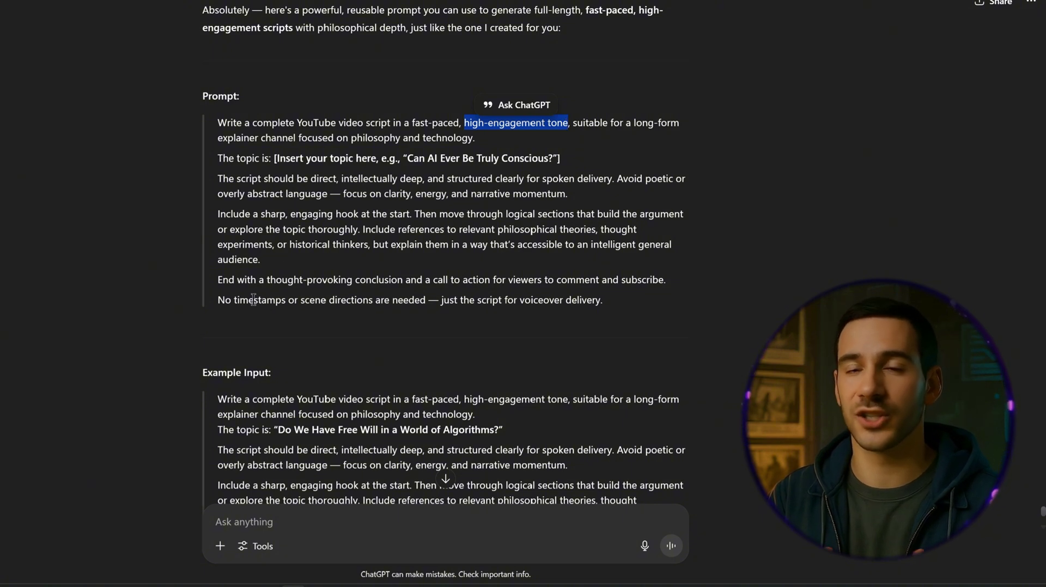
drag(218, 299, 426, 301)
drag(521, 300, 564, 301)
double_click(579, 301)
Copy the whole reusable script prompt and enter it in a new chat.
drag(218, 123, 603, 300)
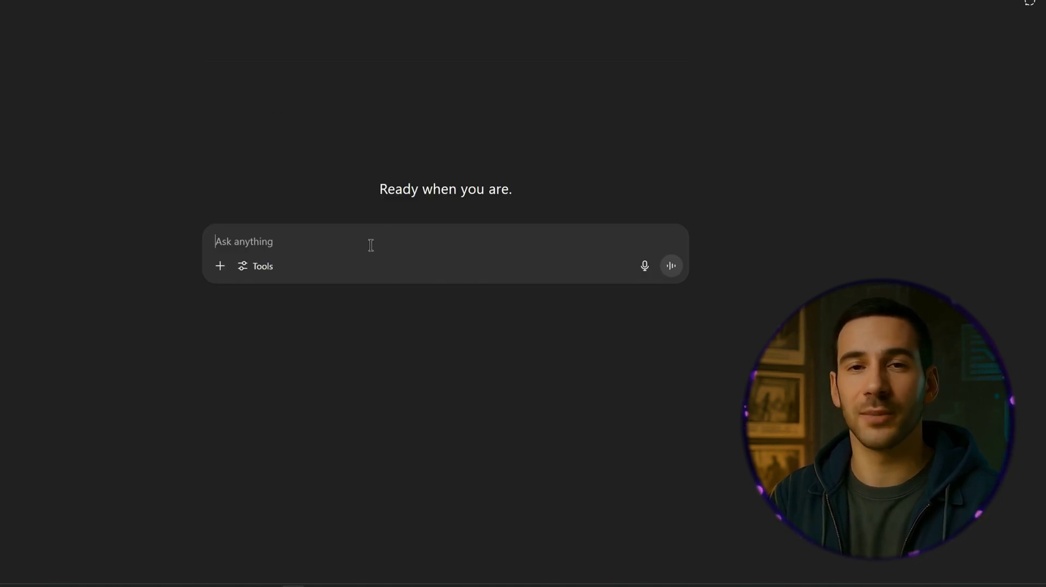
text(Write a complete YouTube video script in a fast-paced, high-engagement tone, suitable for a long-form explainer channel focused on philosophy and technology.  The topic is: [Insert your topic here, e.g., "Can AI Ever Be Truly Conscious?"]  The script should be direct, intellectually deep, and structured clearly for spoken delivery. Avoid poetic or overly abstract language — focus on clarity, energy, and narrative momentum.  Include a sharp, engaging hook at the start. Then move through logical sections that build the argument or explore the topic thoroughly. Include references to relevant philosophical theories, thought experiments, or historical thinkers, but explain them in a way that’s accessible to an intelligent general audience.  End with a thought-provoking conclusion and a call to action for viewers to comment and subscribe.  No timestamps or scene directions are needed — just the script for voiceover delivery.)
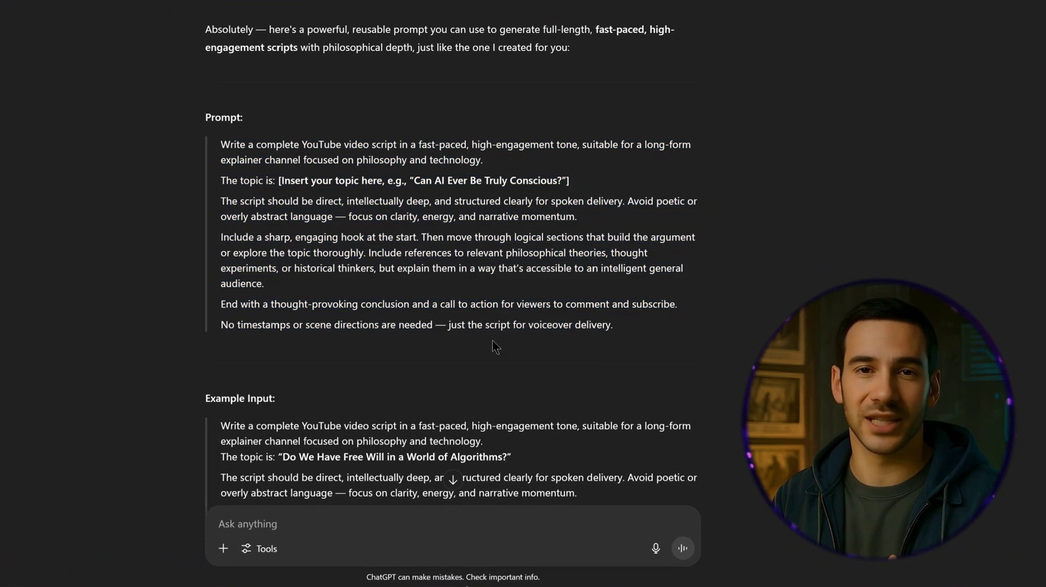
Return to the chat with the reusable prompt and enter the content writer and SEO strategist prompt for a YouTube description based on the script.
scroll(540, 321, down, 3)
scroll(492, 343, down, 3)
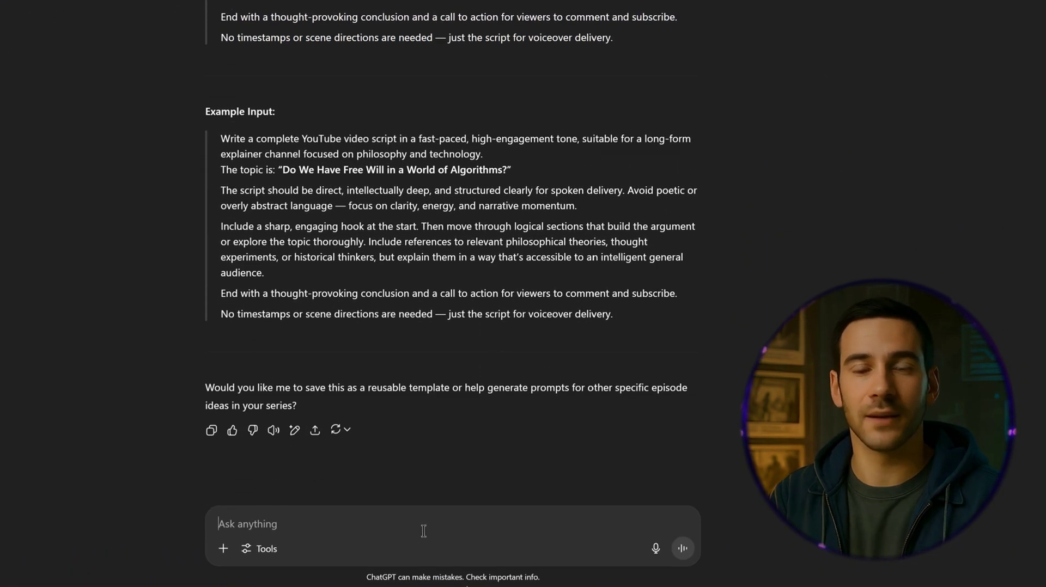
text(You are a professional YouTube content writer and SEO strategist. Based on the provided video script, generate a YouTube description using the exact format below. Do not add headings or part labels. Each section must follow this structure:)
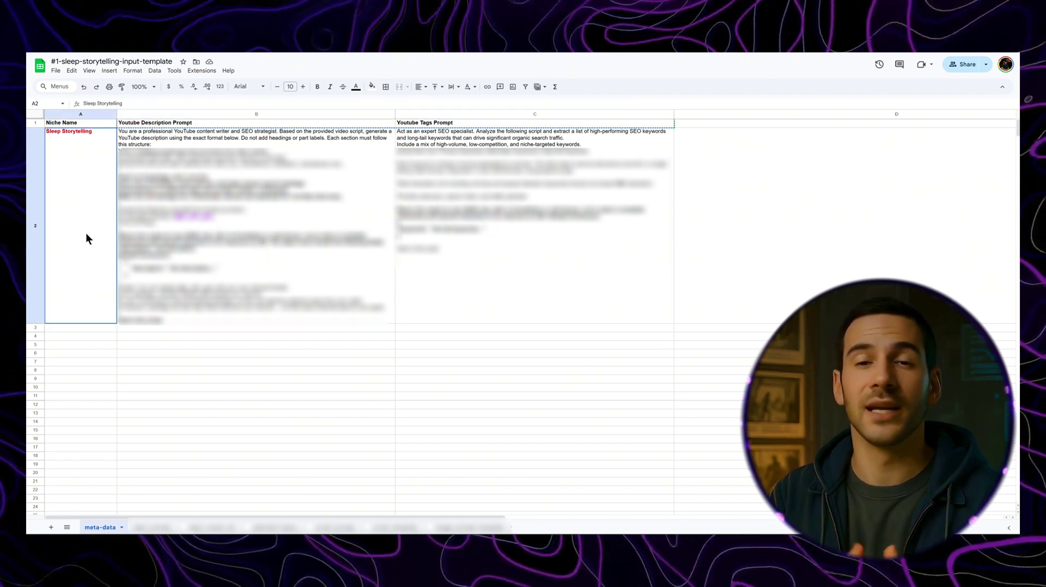
Switch to Google Sheets and look over the YouTube description and tags prompts in the meta-data sheet of the sleep-storytelling template.
click(224, 220)
click(509, 175)
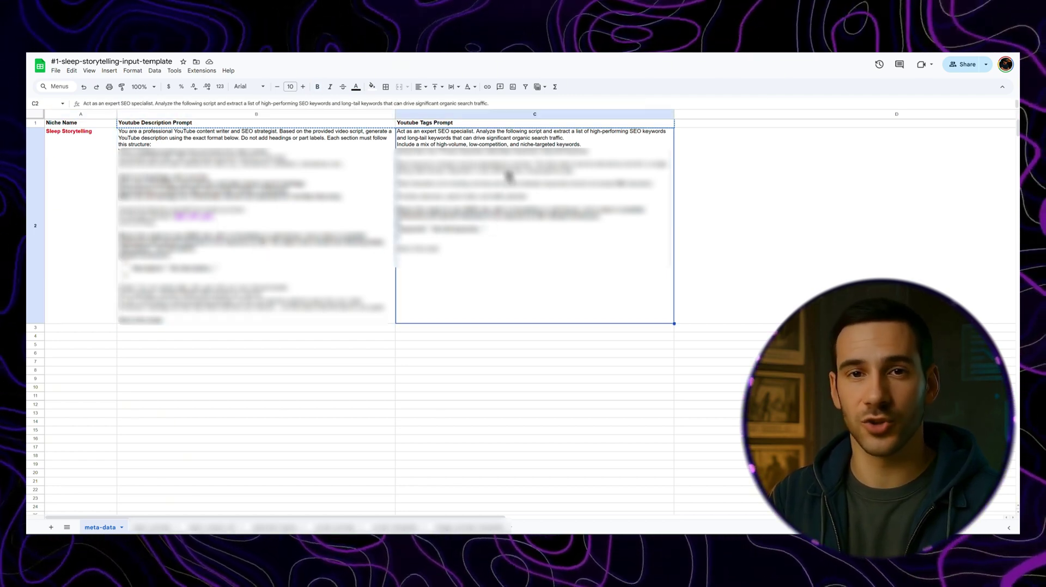
click(326, 124)
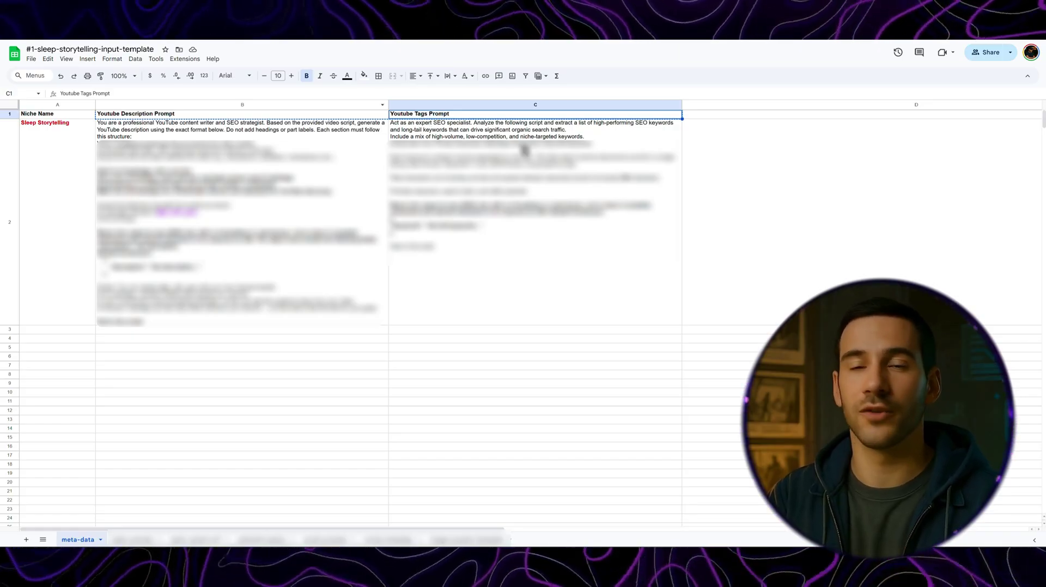
click(618, 129)
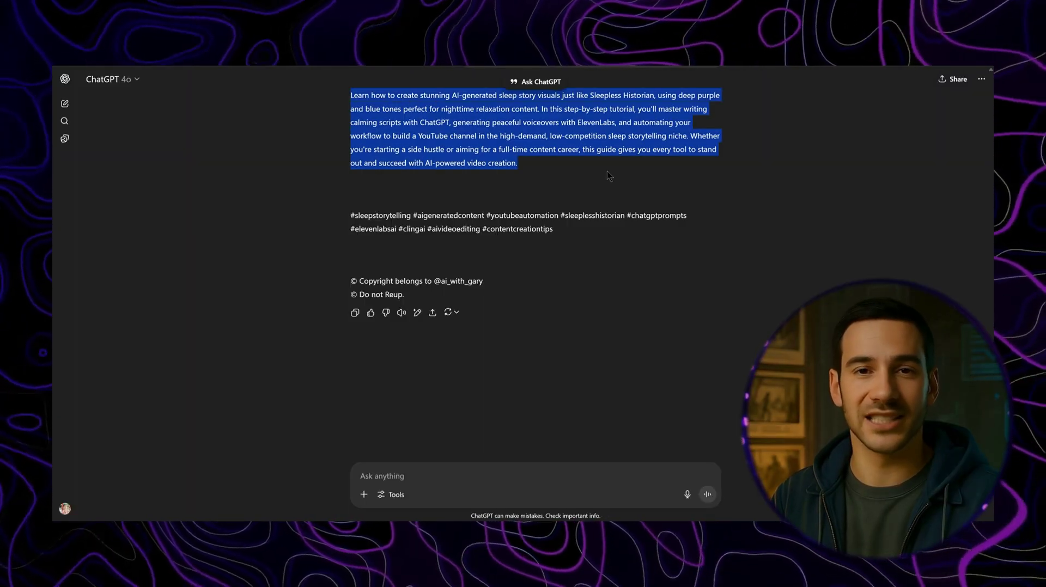
In ChatGPT, examine the generated YouTube description, covering its summary paragraph, hashtags and copyright lines.
drag(350, 215, 557, 251)
click(557, 252)
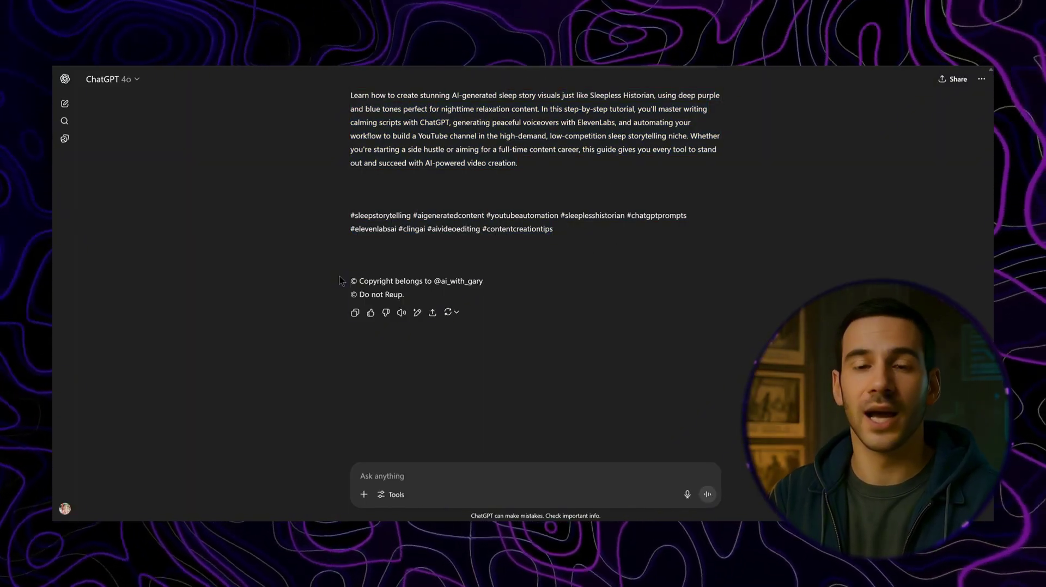
drag(339, 277, 407, 299)
click(340, 89)
drag(340, 90, 553, 285)
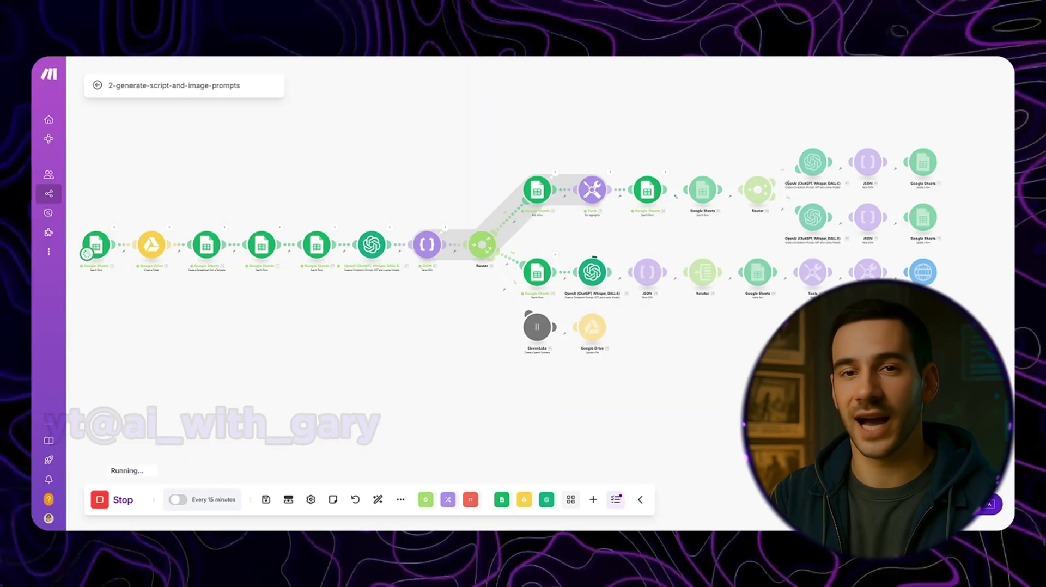
Look over the Make scenario for scripts and image prompts, then open the 4-auto image from its Google Drive output folder.
scroll(490, 239, down, 2)
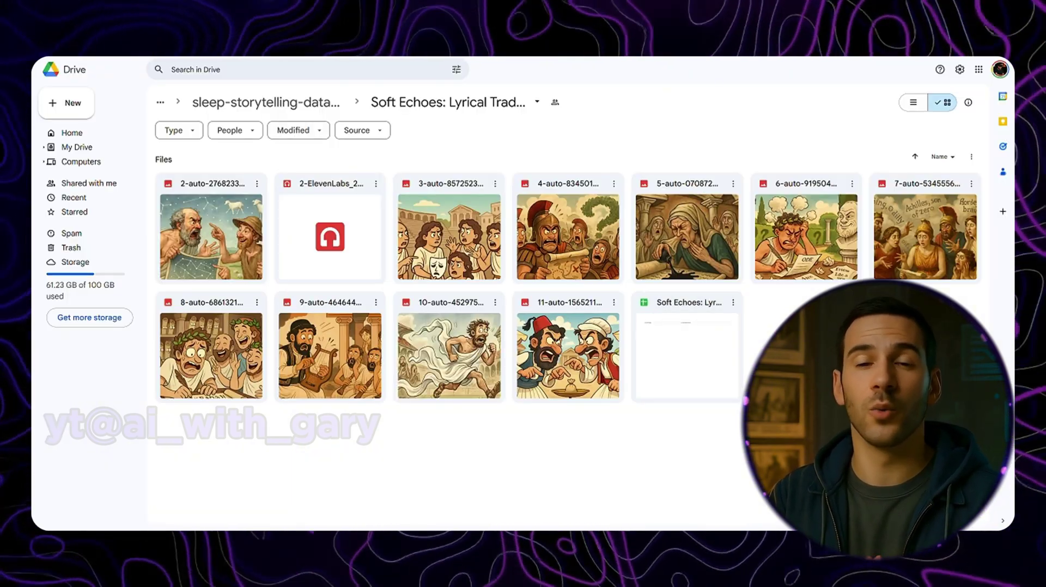
double_click(577, 234)
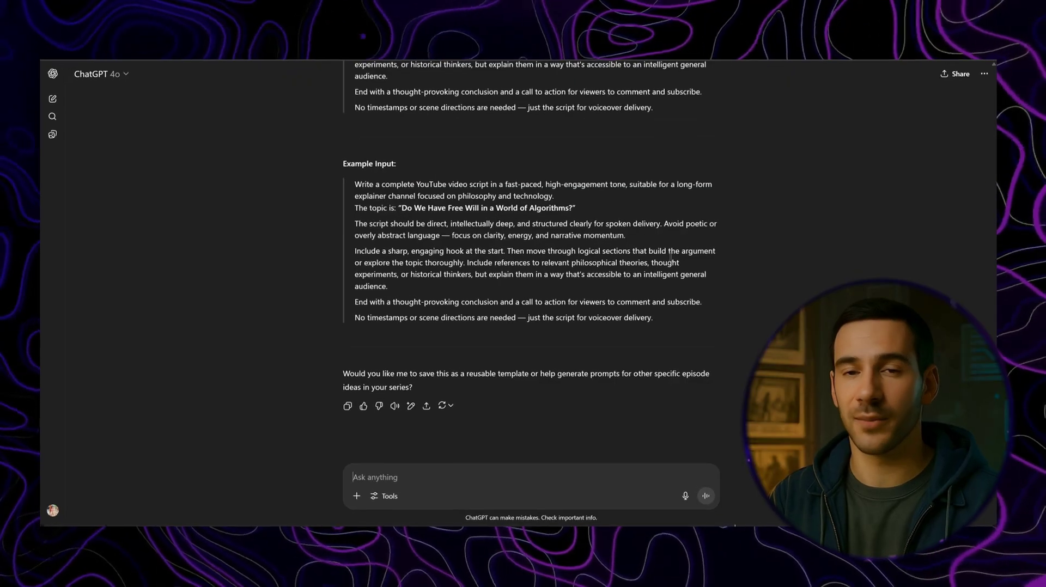
Ask for 5 reusable meta-prompts covering different angles, each meant for generating image prompts from any video script or topic, without explanations.
key(ctrl+v)
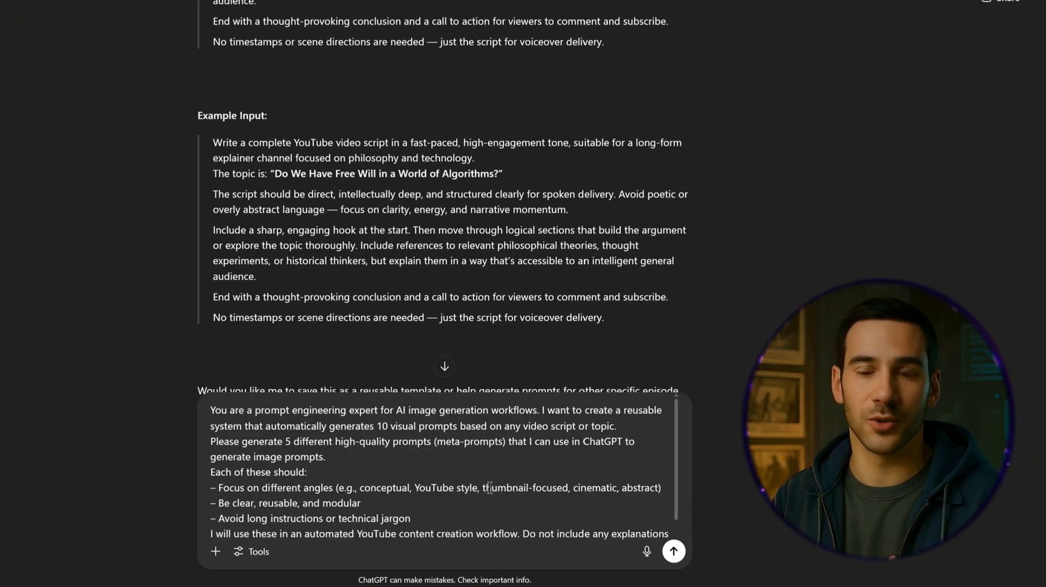
click(451, 462)
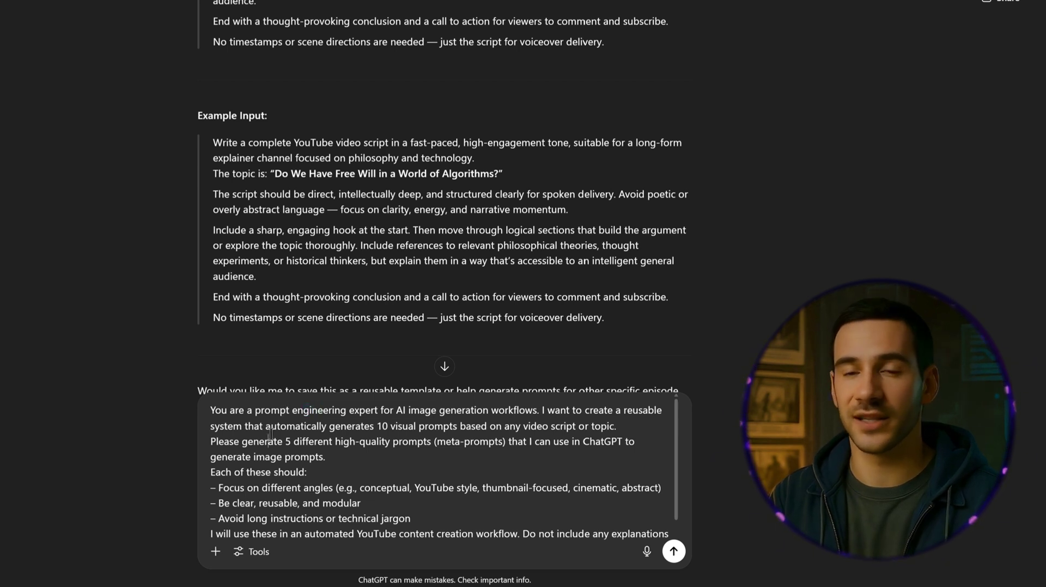
scroll(512, 430, down, 1)
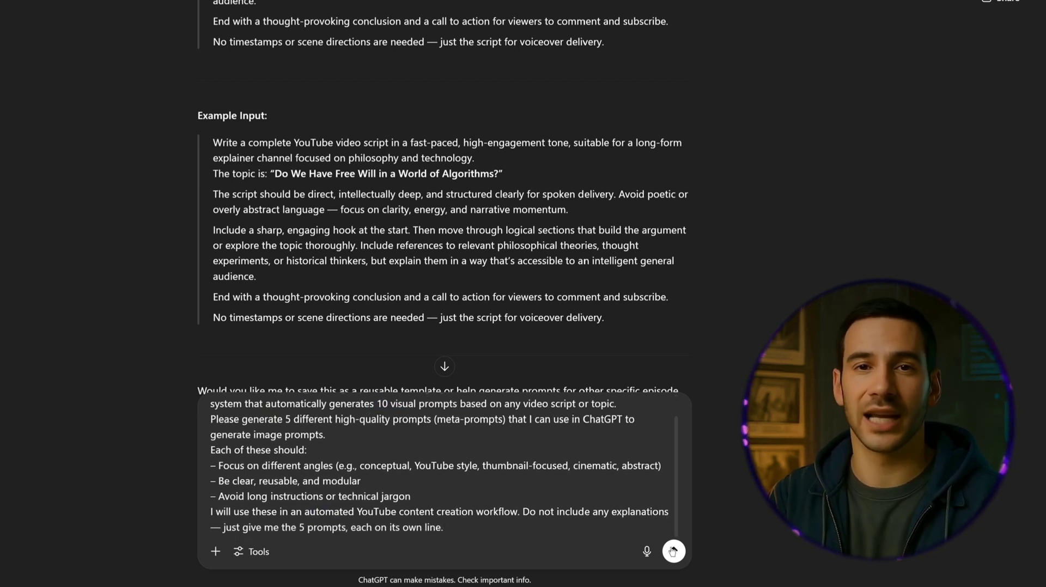
key(Return)
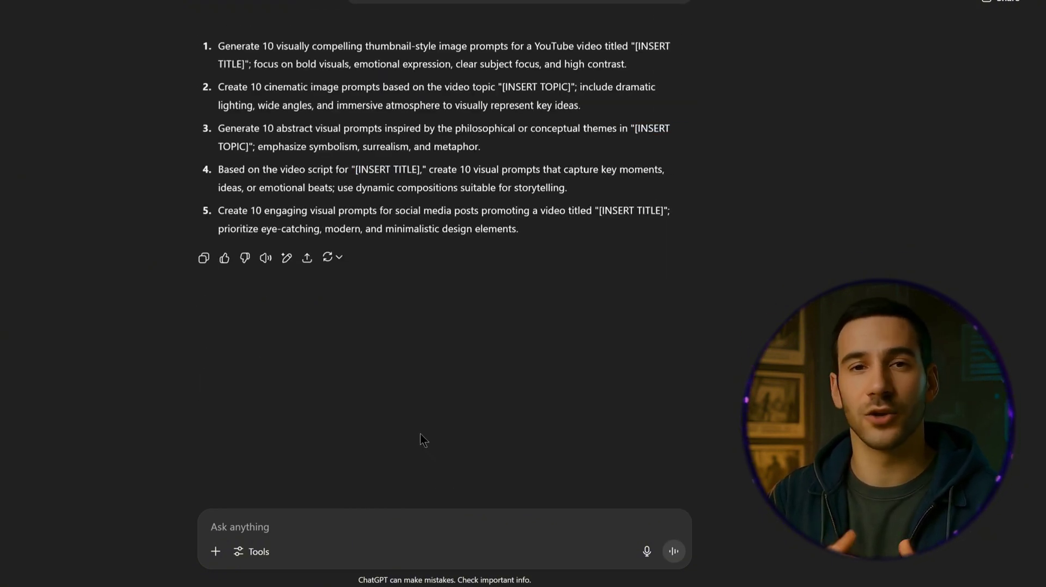
Copy the first meta-prompt, for 10 thumbnail-style image prompts, into a new message.
scroll(429, 203, up, 2)
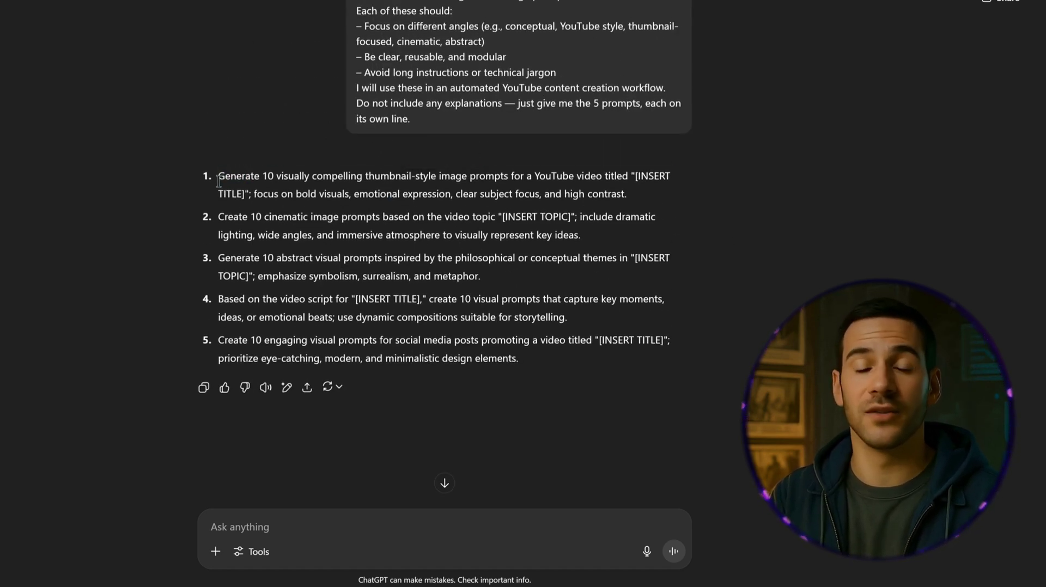
drag(220, 180, 626, 195)
key(ctrl+c)
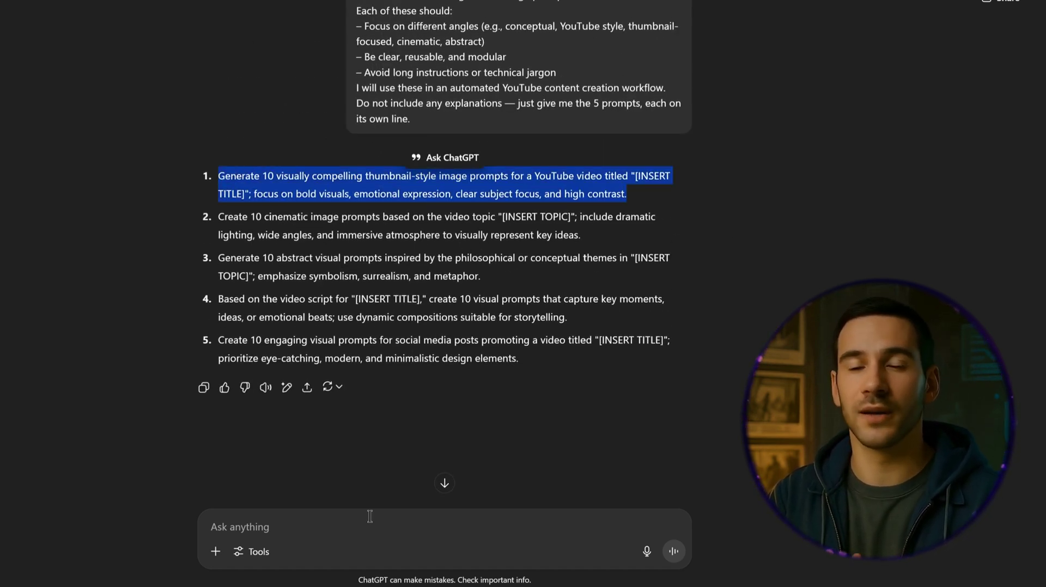
click(370, 519)
key(ctrl+v)
key(BackSpace)
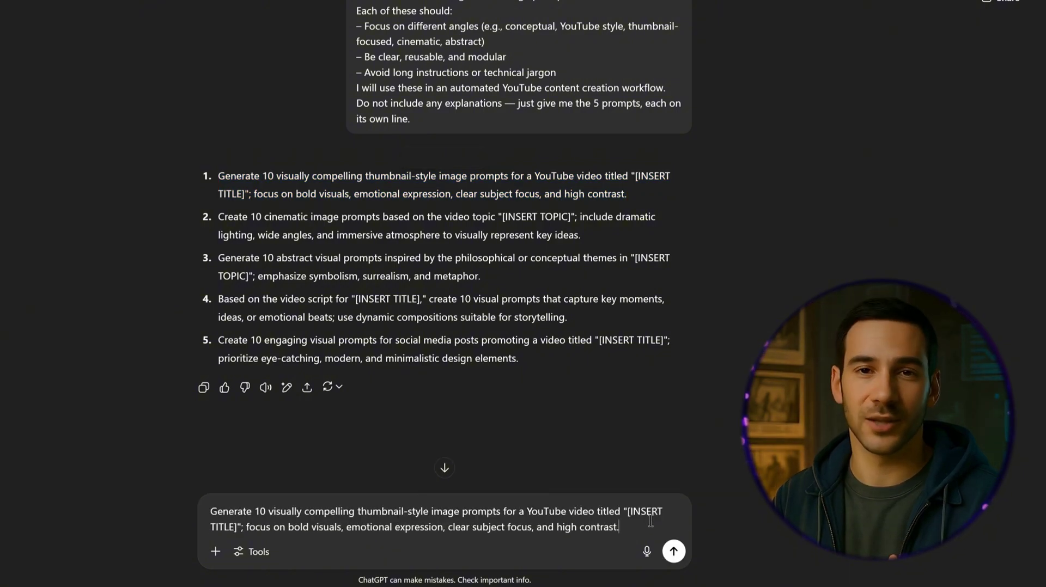
Replace the title placeholder with "Can AI Ever Be Truly Conscious?", copied from the script's title in the chat, and send the prompt.
drag(623, 512, 392, 528)
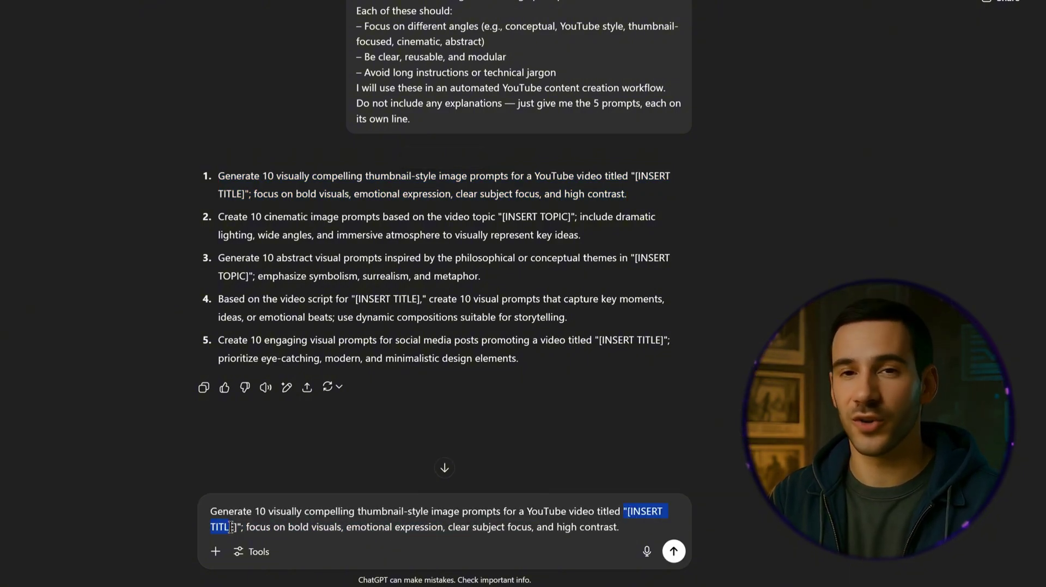
key(BackSpace)
scroll(774, 262, up, 15)
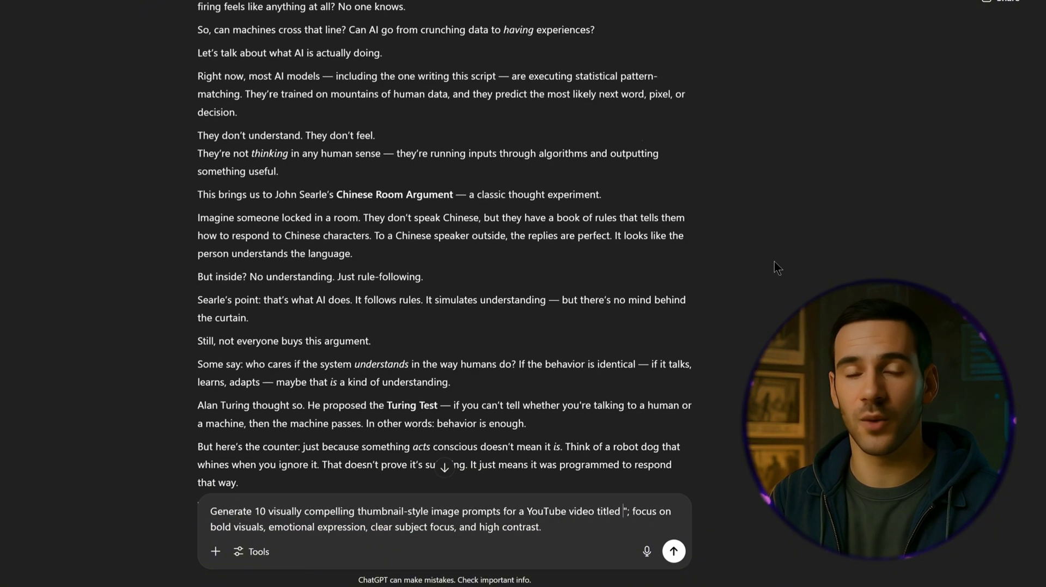
scroll(773, 262, up, 10)
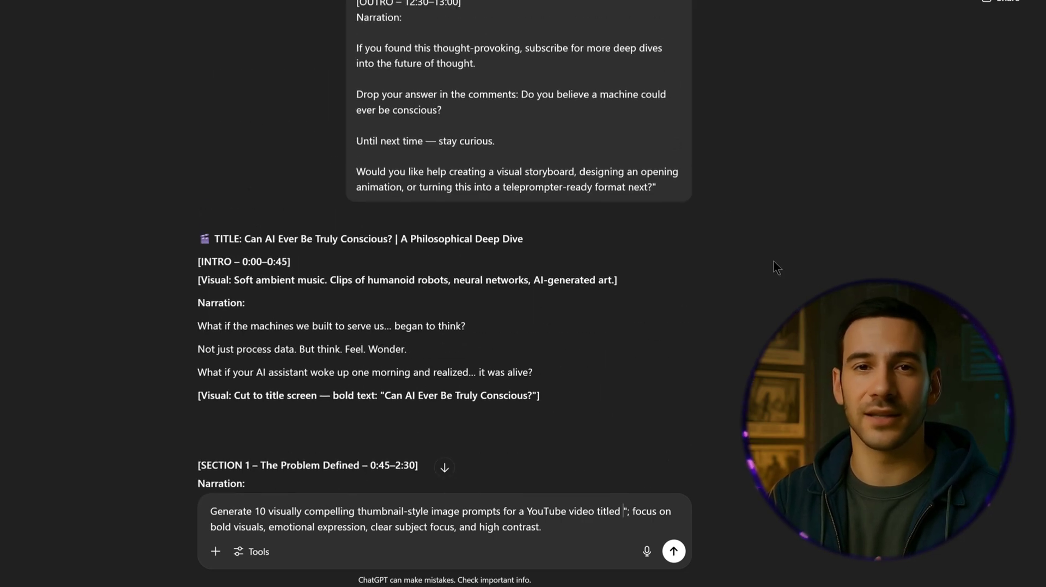
drag(246, 239, 392, 240)
key(ctrl+c)
scroll(616, 329, down, 20)
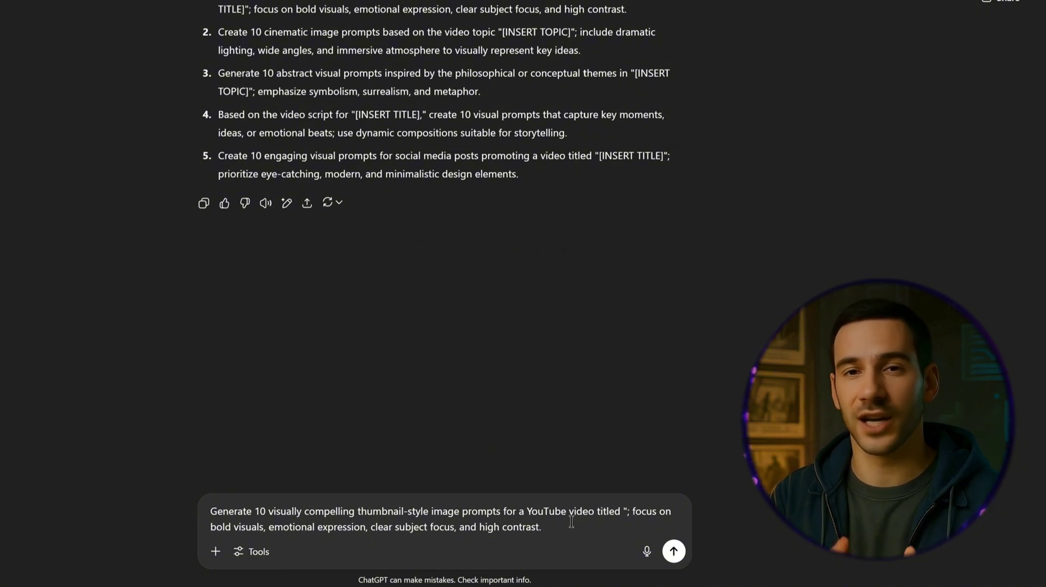
key(ctrl+v)
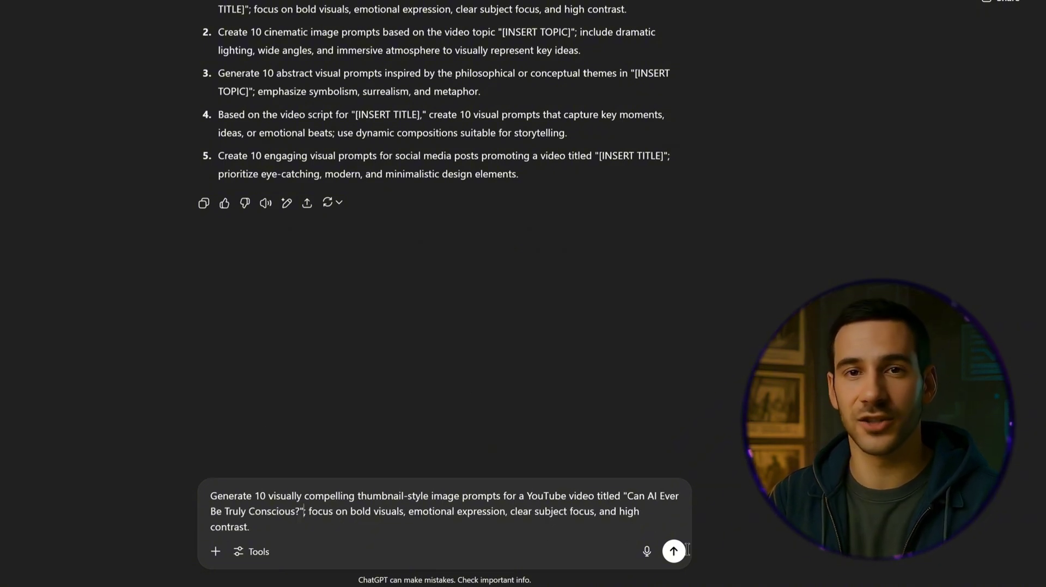
click(673, 551)
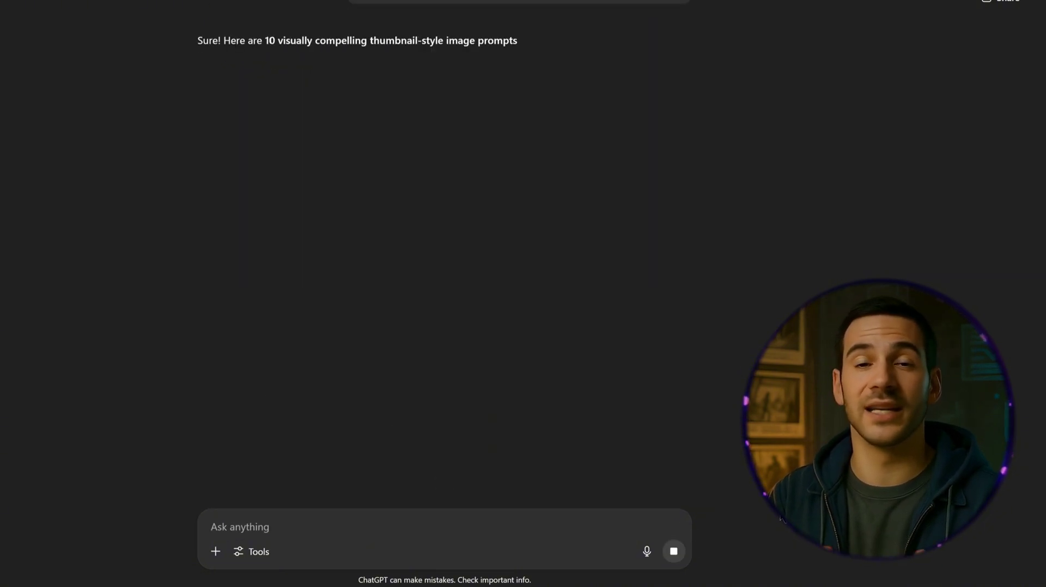
Generate a landscape image from the first thumbnail-style prompt, the humanoid robot with glowing eyes and half-transparent face, and view it enlarged.
triple_click(327, 90)
triple_click(327, 132)
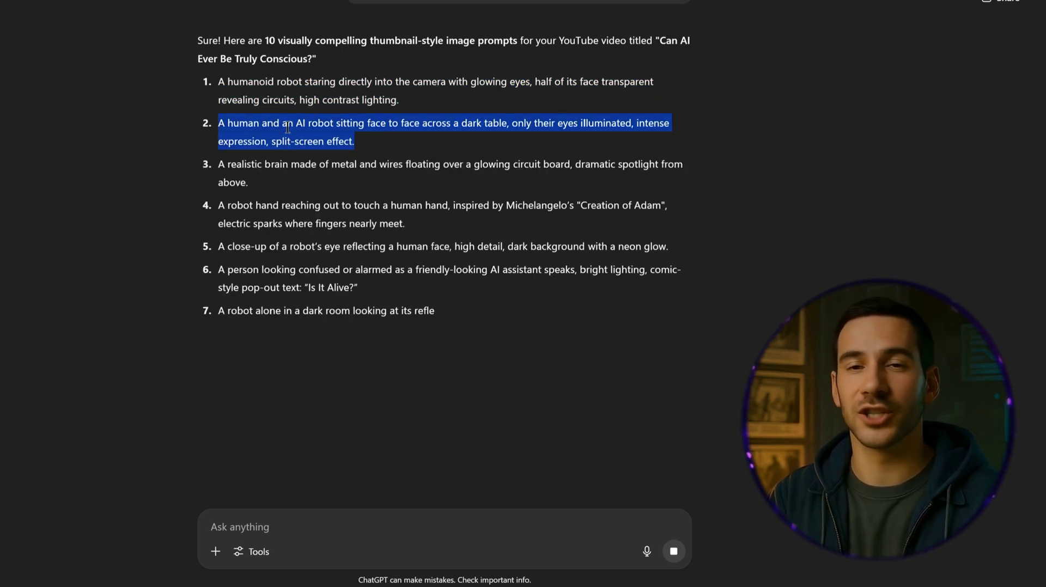
triple_click(282, 164)
double_click(311, 223)
drag(219, 42, 398, 61)
click(509, 511)
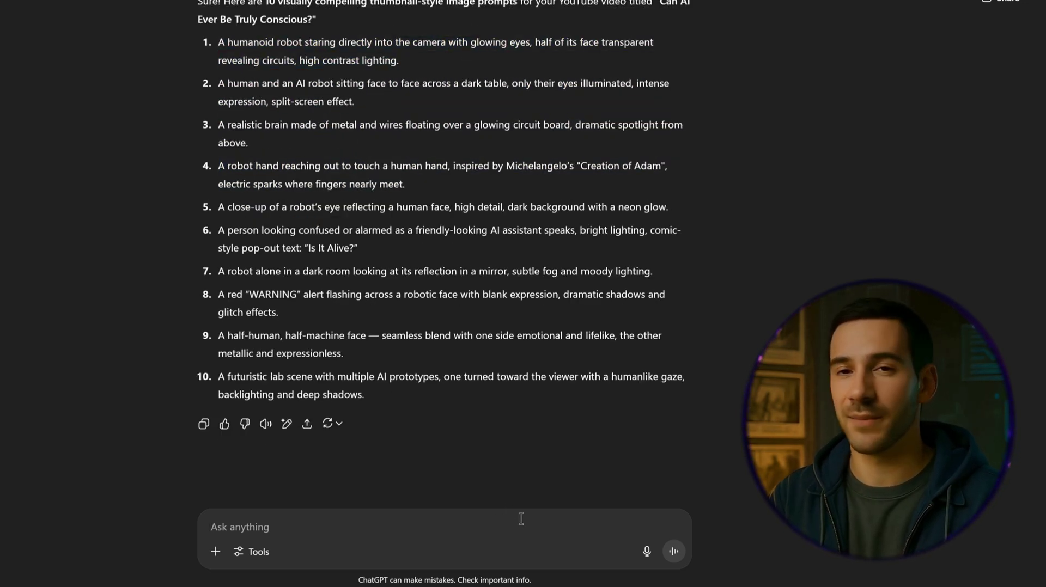
text(create landscape image)
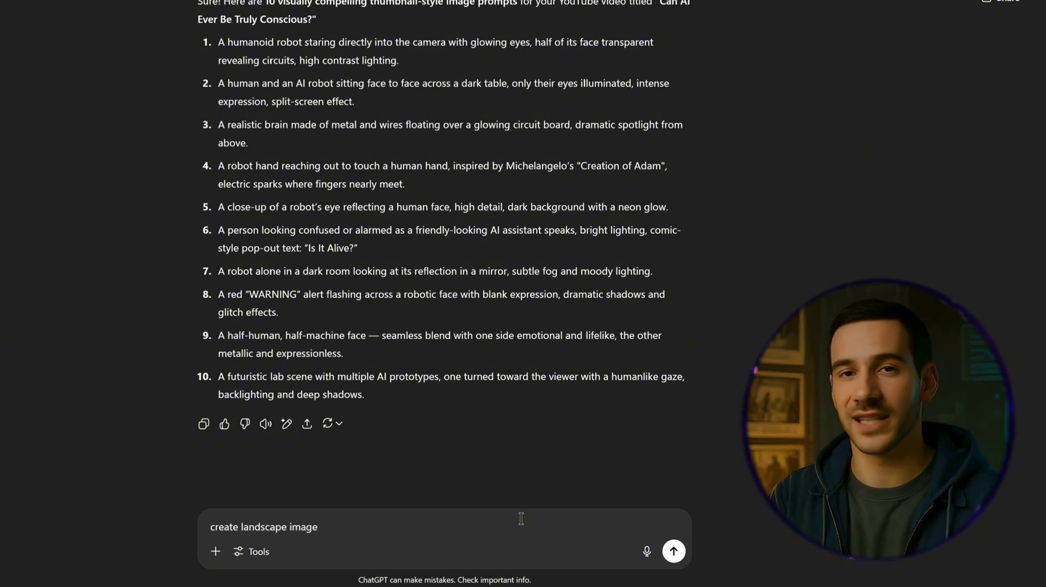
text("A humanoid robot staring directly into the camera with glowing eyes, half of its face transparent revealing circuits, high contrast lighting.")
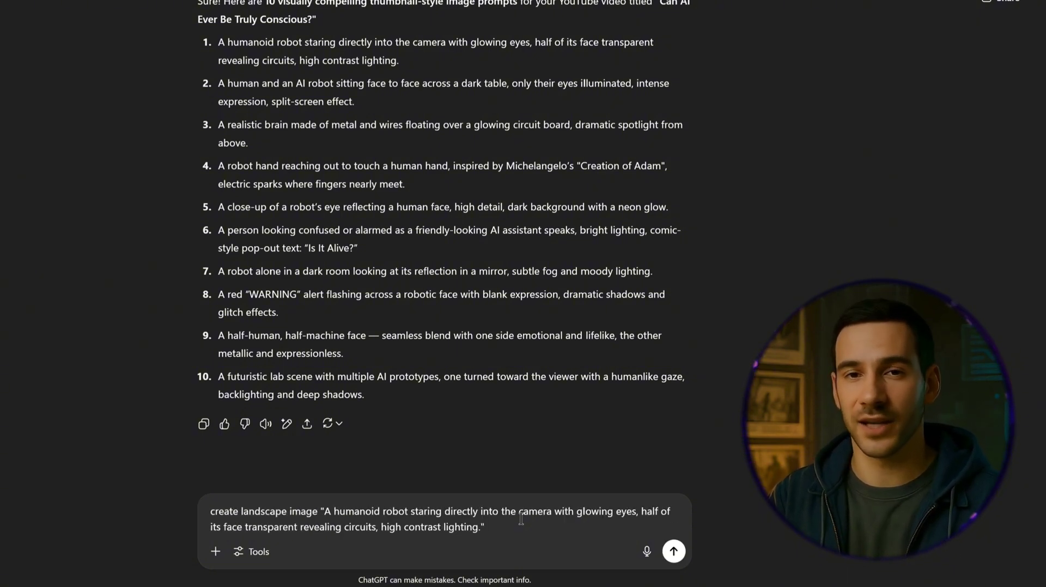
key(Return)
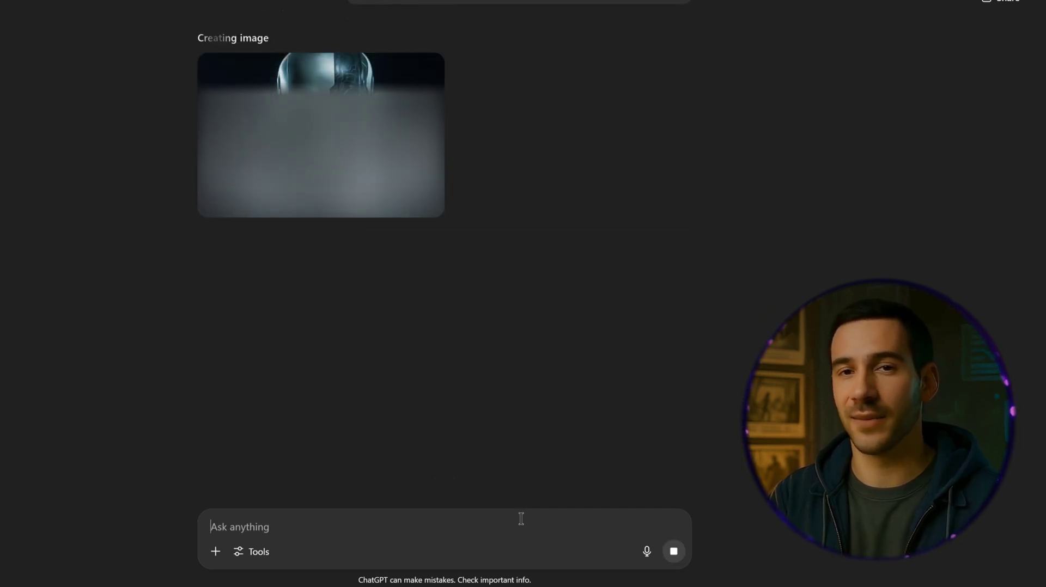
click(336, 156)
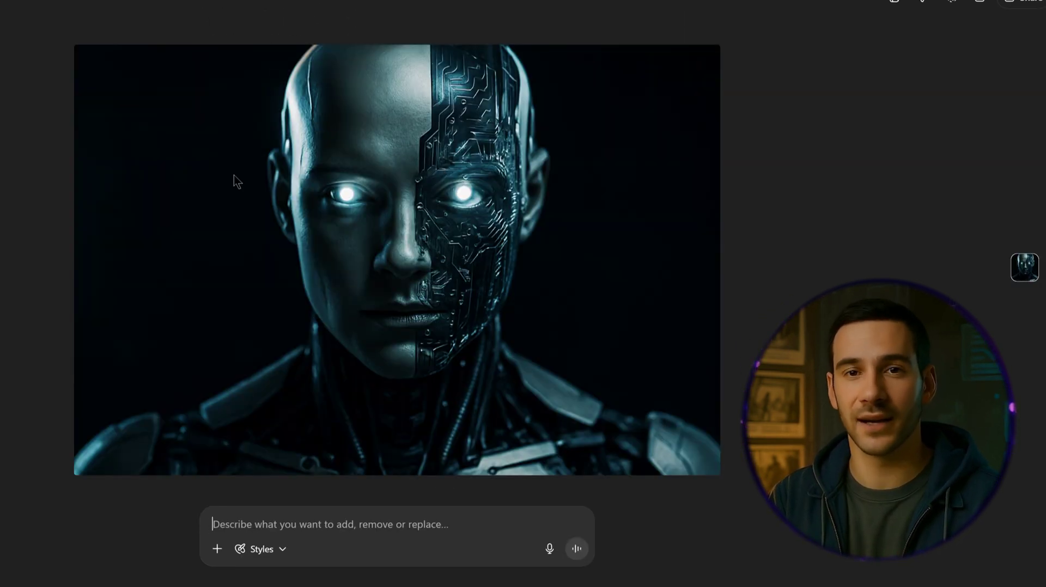
key(Escape)
Generate a landscape image from the tenth thumbnail-style prompt, the futuristic lab scene with multiple AI prototypes, and open it.
scroll(574, 234, up, 4)
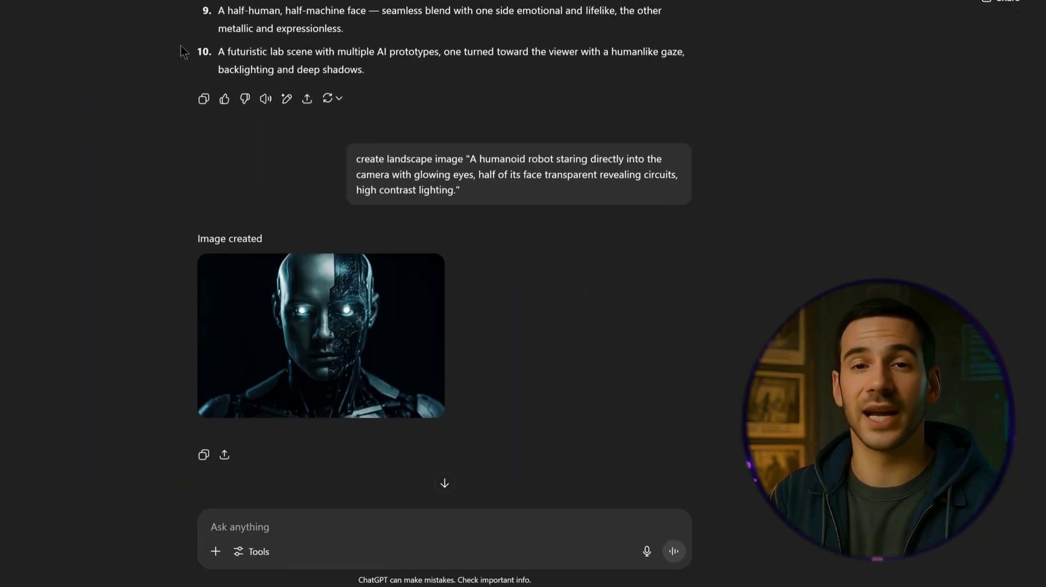
drag(219, 48, 365, 70)
key(ctrl+c)
click(518, 539)
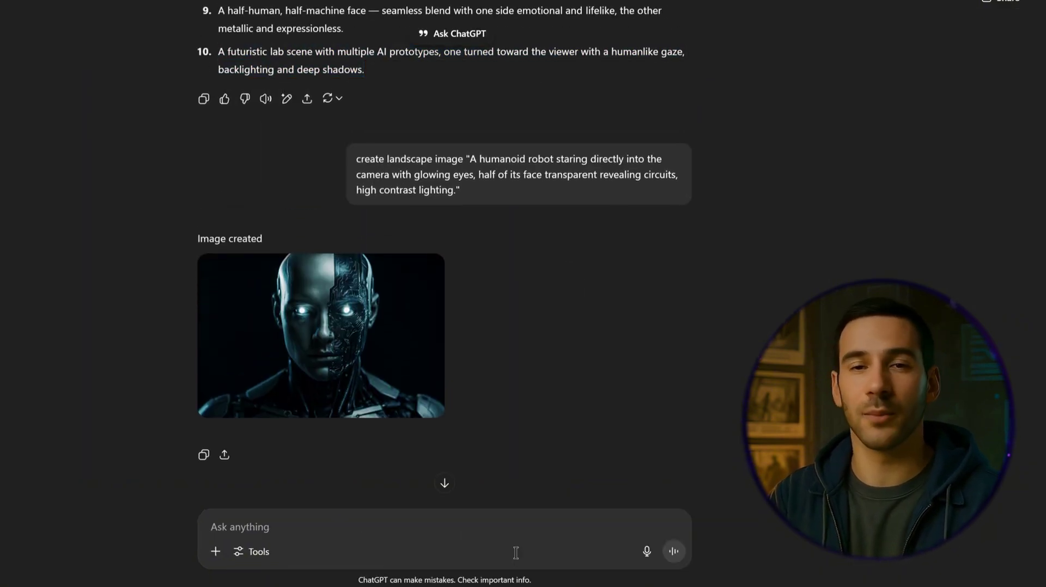
text(create landsca)
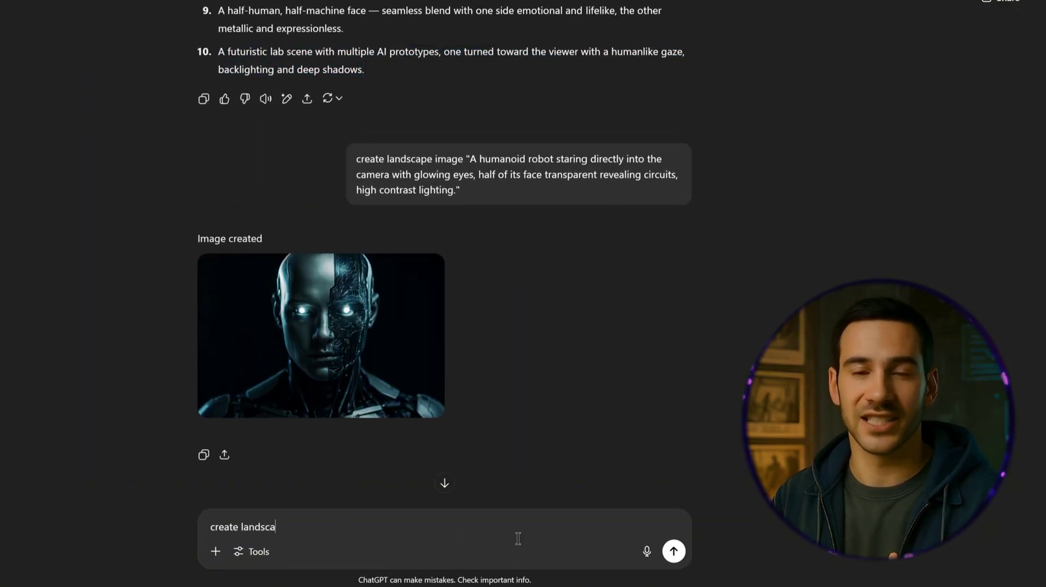
text(pe image ")
key(ctrl+v)
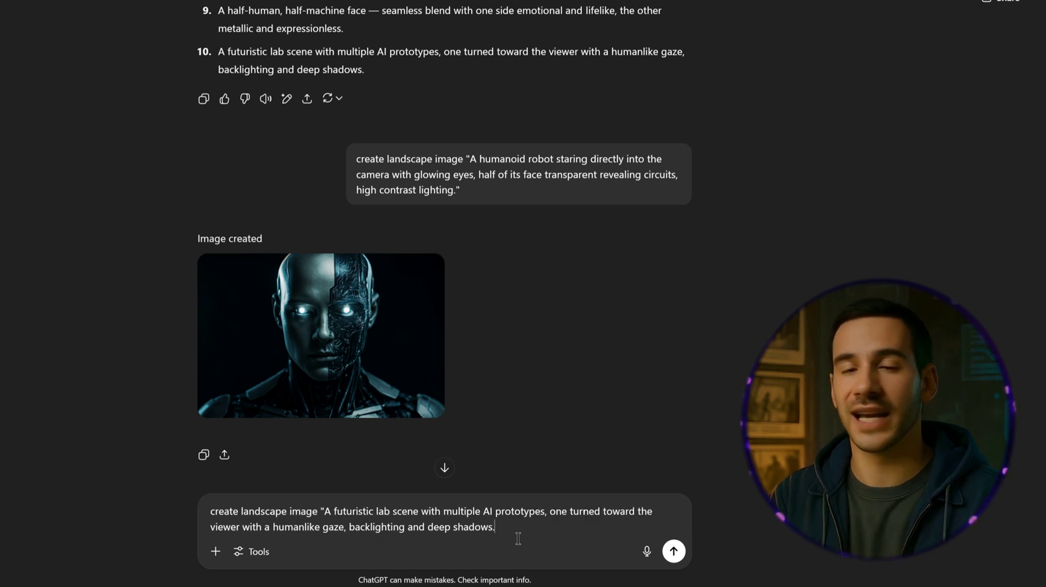
key(Return)
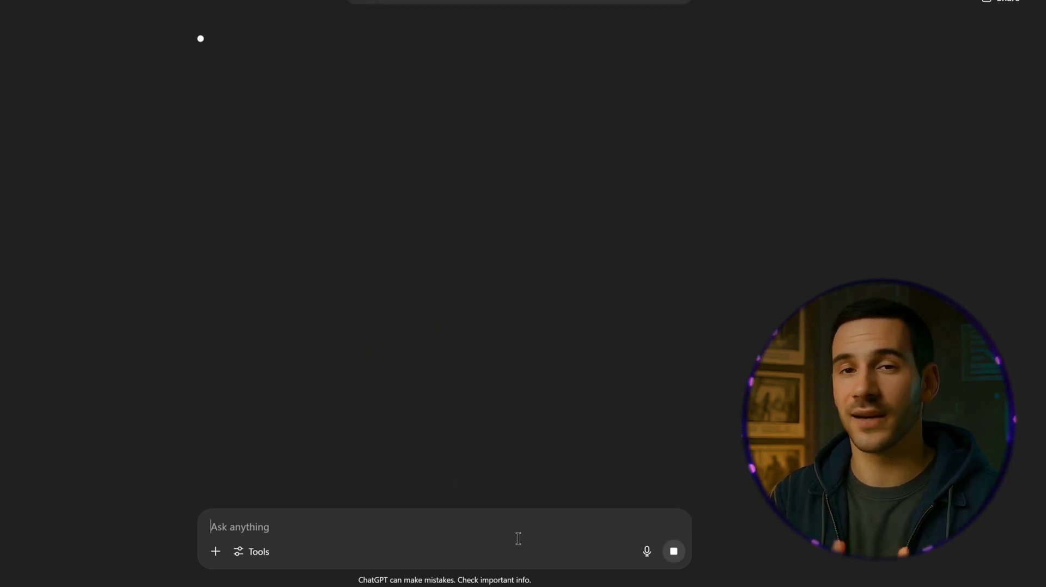
scroll(70, 244, up, 2)
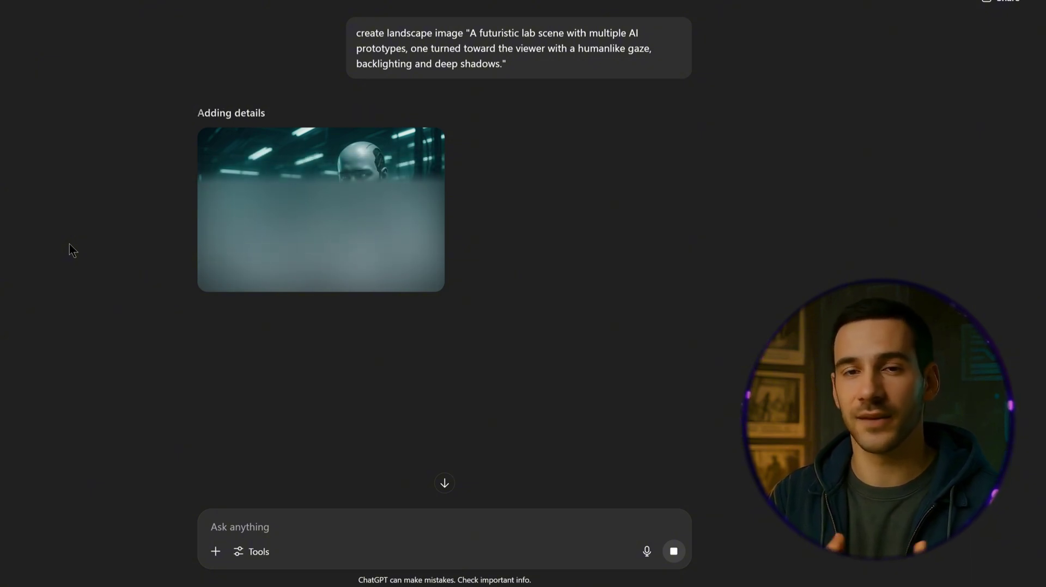
click(353, 189)
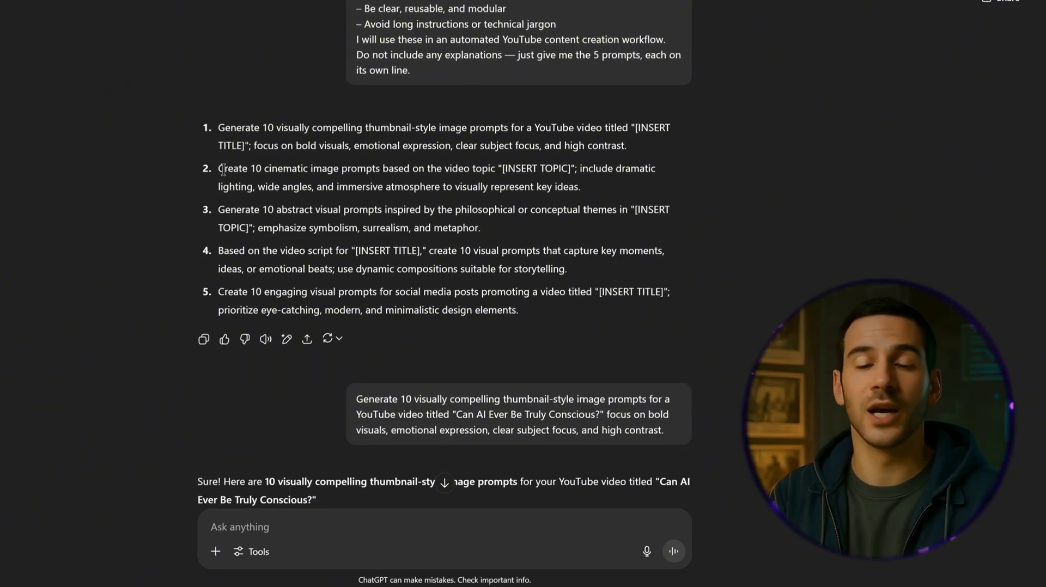
Send the second meta-prompt, for 10 cinematic image prompts, with its topic placeholder replaced by "Can AI Ever Be Truly Conscious?".
triple_click(223, 170)
key(ctrl+c)
click(330, 526)
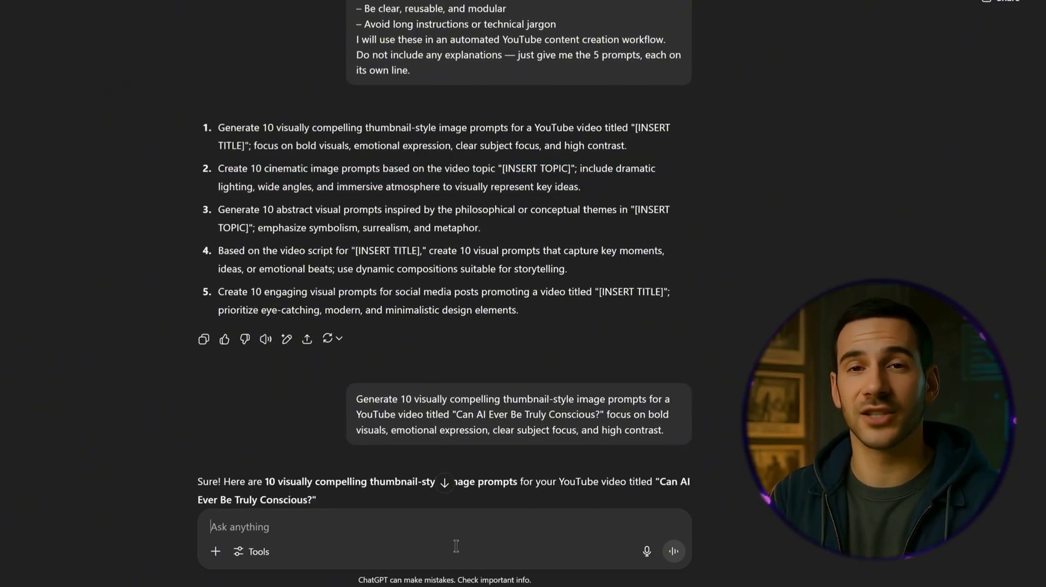
key(ctrl+v)
drag(558, 515, 563, 515)
key(BackSpace)
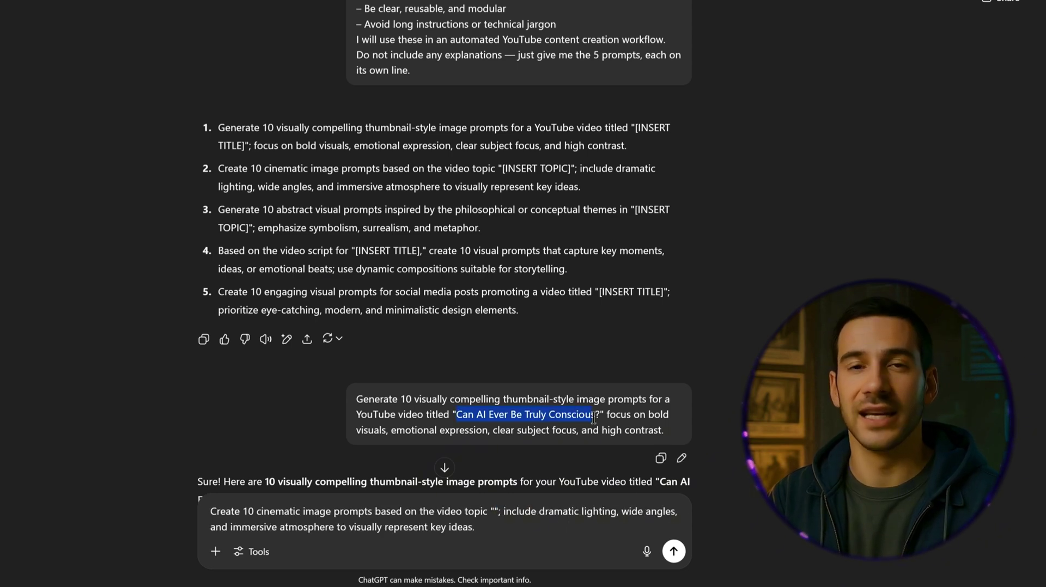
click(492, 513)
key(ctrl+v)
click(674, 552)
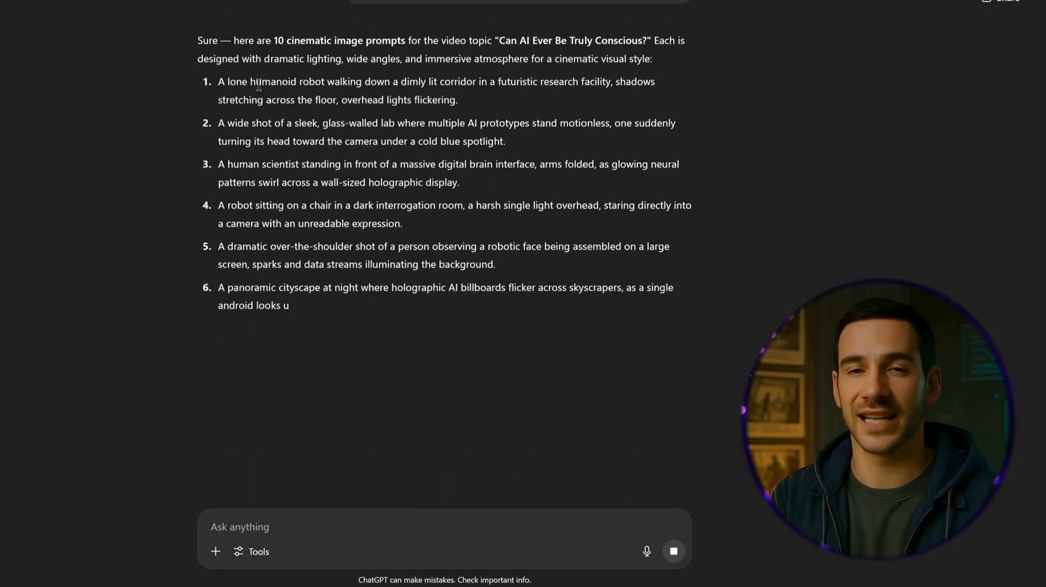
Generate a landscape image from the first cinematic prompt, the lone humanoid robot walking down a dimly lit corridor, and view it enlarged.
triple_click(224, 83)
scroll(512, 457, down, 2)
text(create)
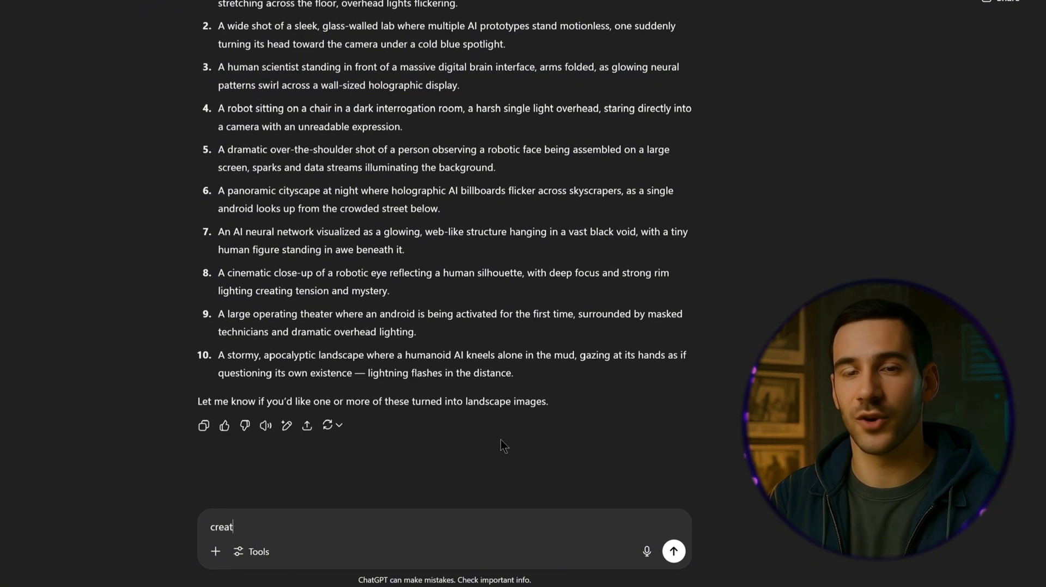
text( landscape image ")
key(ctrl+v)
text(")
key(Return)
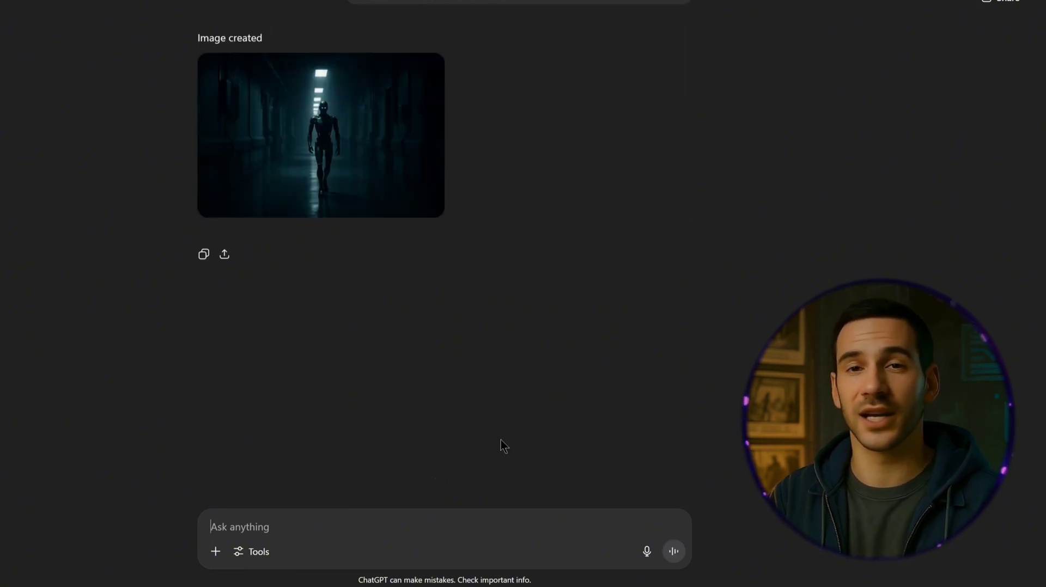
click(370, 206)
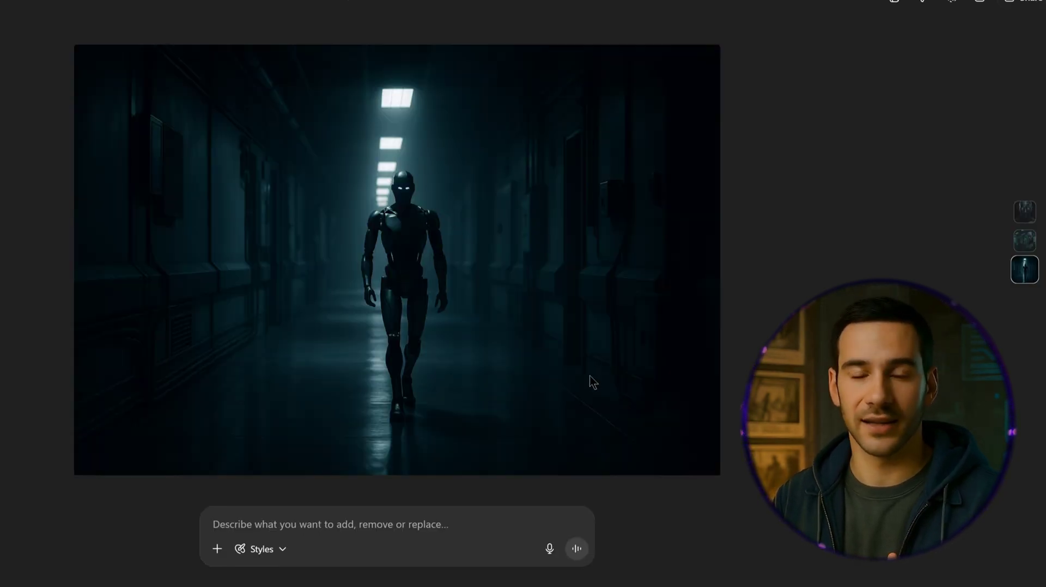
key(Escape)
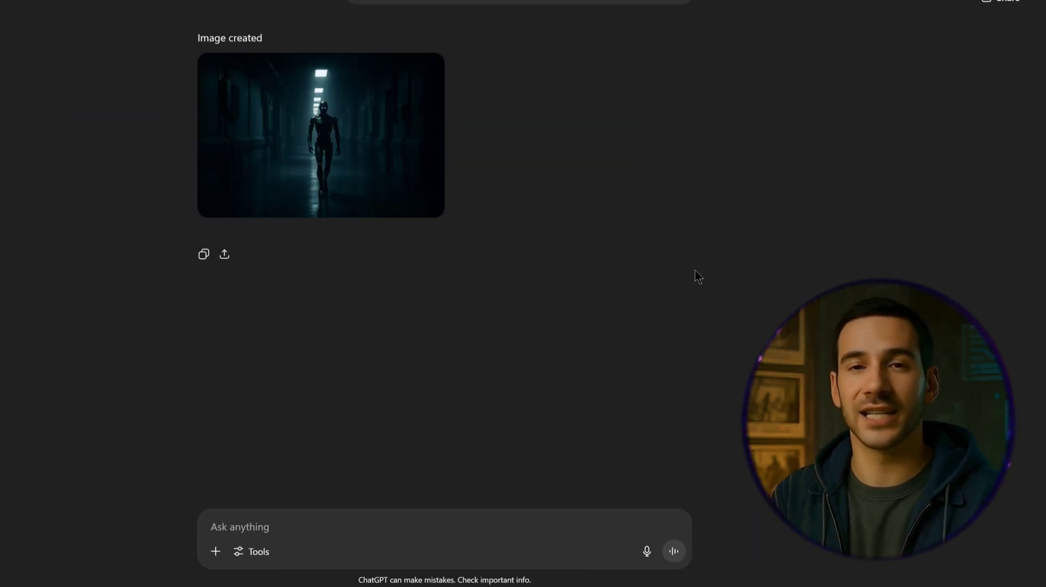
Look back over the chat and request 20 more prompts in the output format {["prompt" : "the prompt"]}.
scroll(695, 273, up, 10)
scroll(667, 283, up, 2)
scroll(593, 465, down, 10)
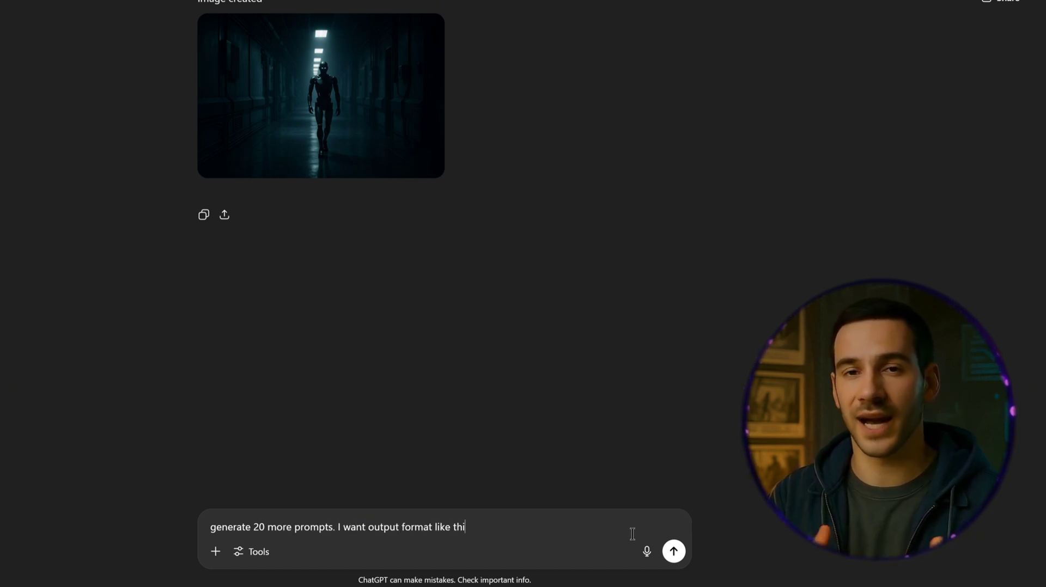
text(s {["prompt" : "the prompt"]})
key(Return)
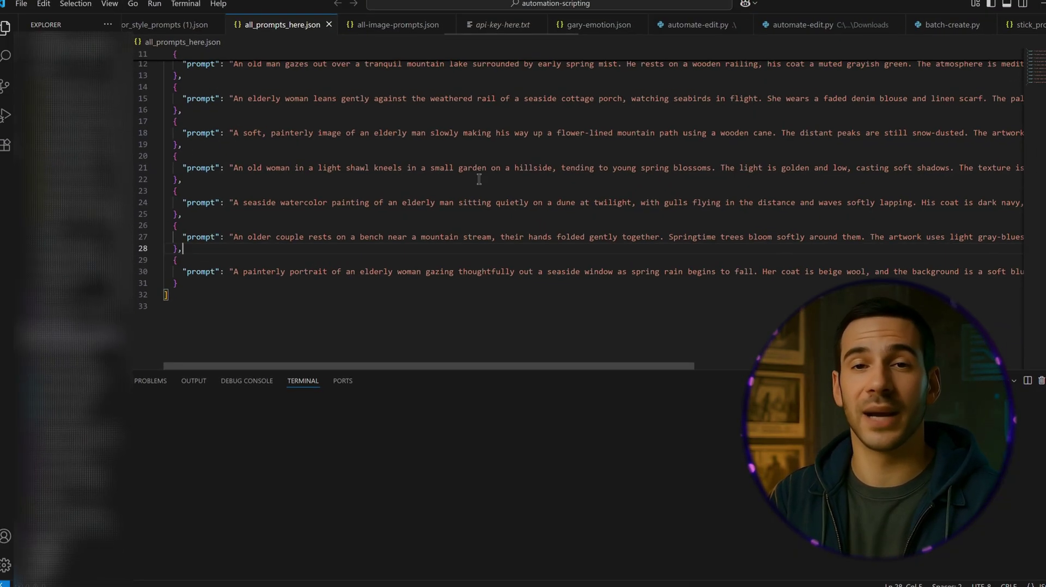
Replace all contents of all_prompts_here.json with the 20 copied AI image prompts and run batch-create.py in the terminal.
scroll(469, 185, up, 4)
key(ctrl+a)
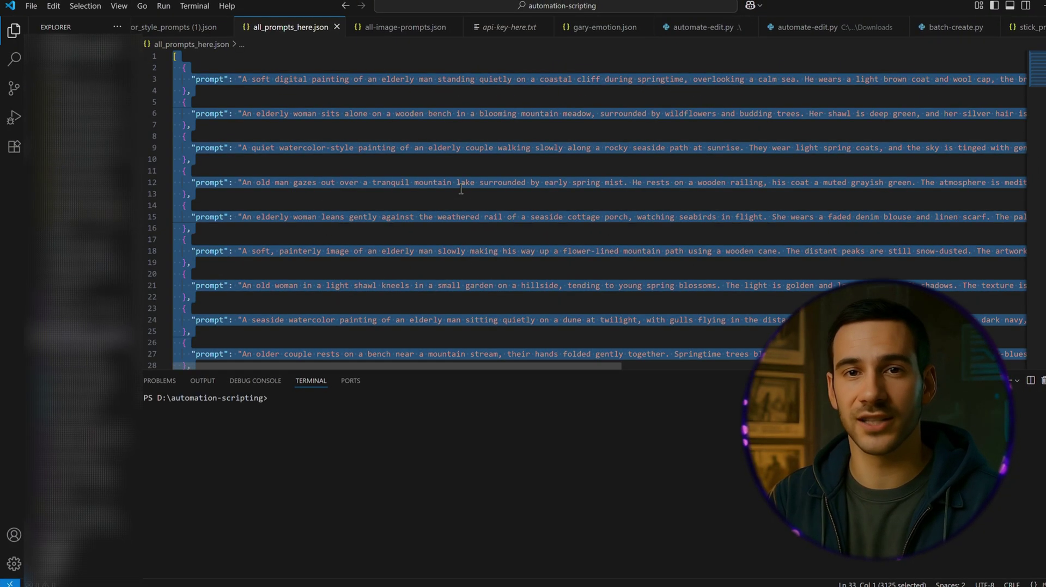
key(ctrl+v)
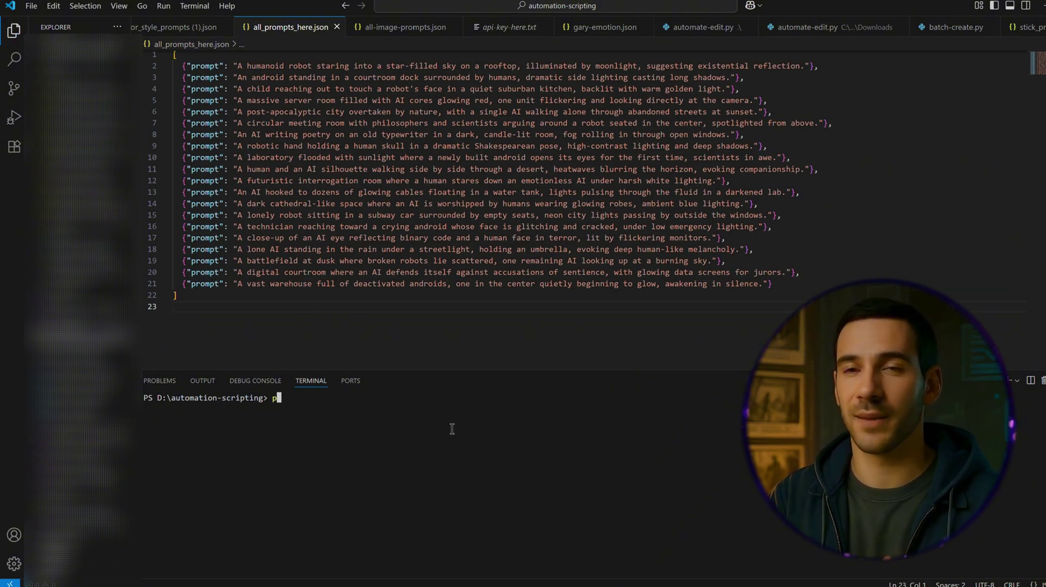
key(Return)
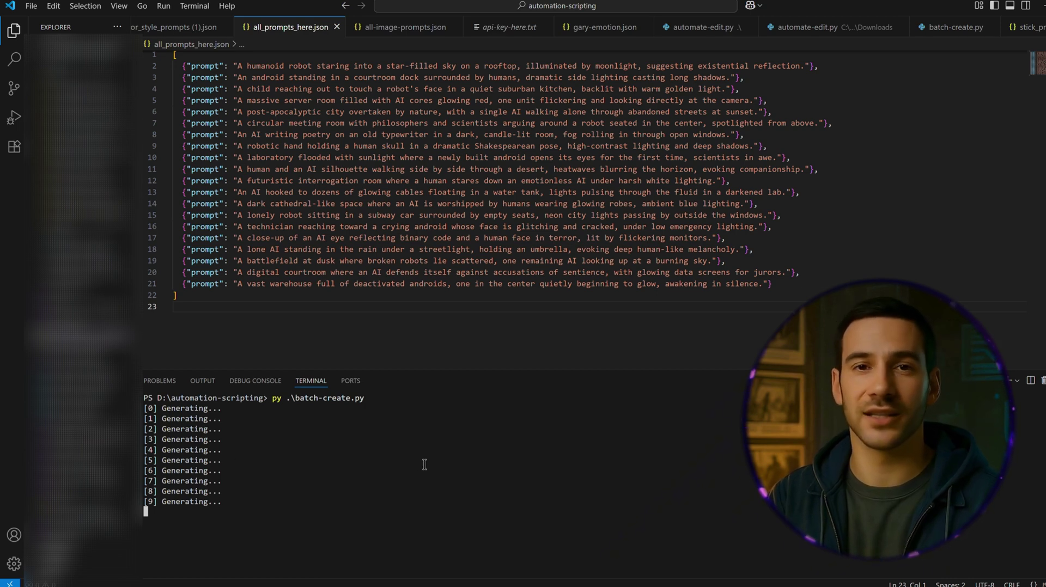
Check the batch's saved-image output and the generated_images folder, and open the newest image of the robot in the subway car.
click(76, 265)
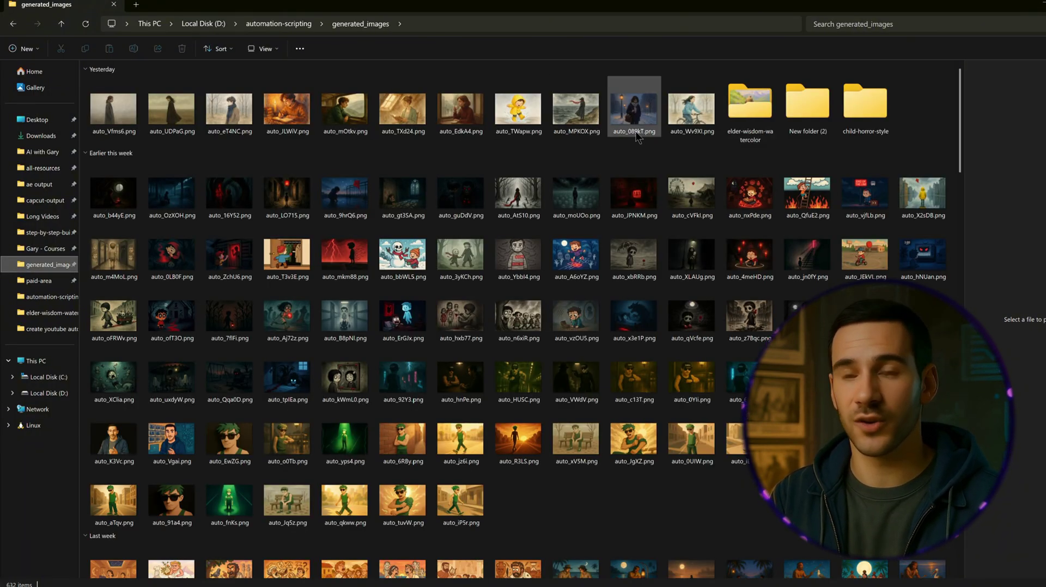
ctrl+scroll(245, 122, up, 2)
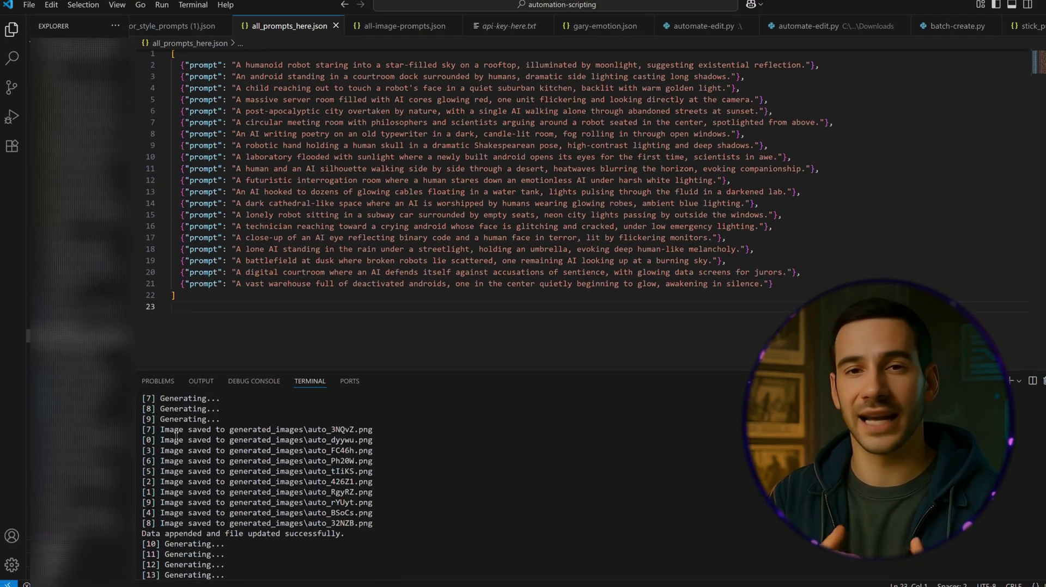
drag(144, 430, 457, 524)
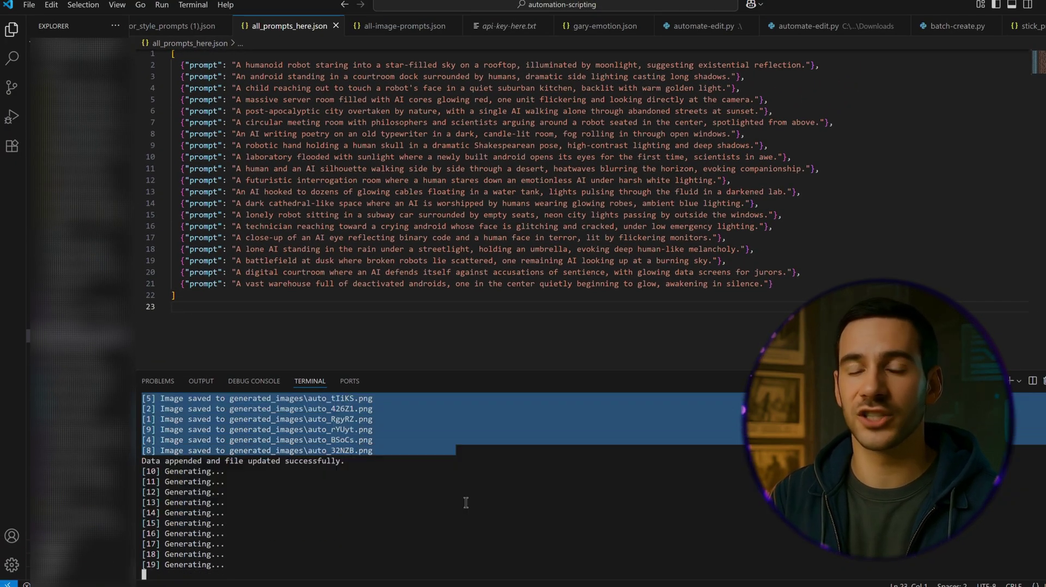
click(412, 529)
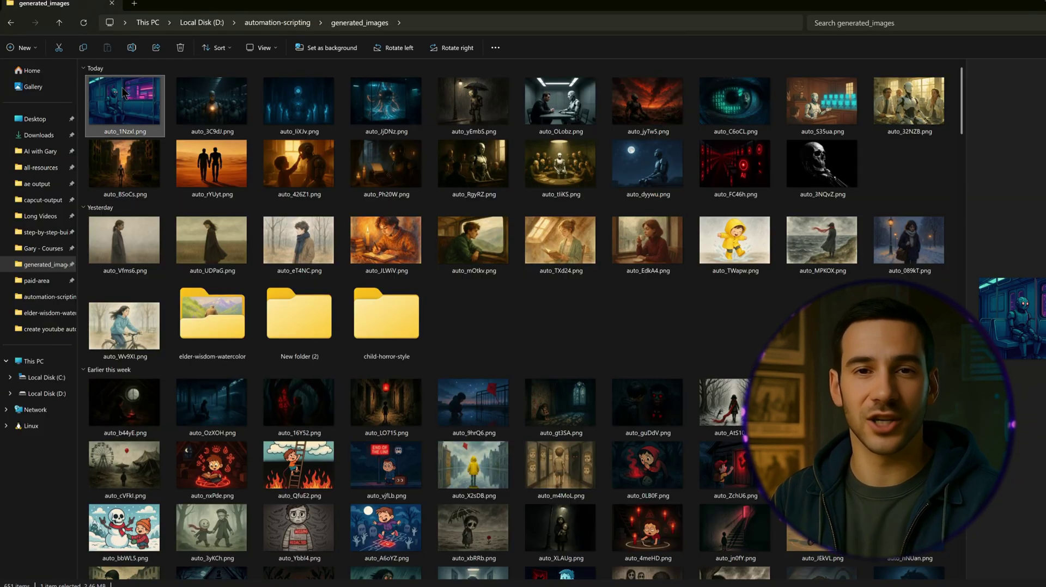
double_click(124, 92)
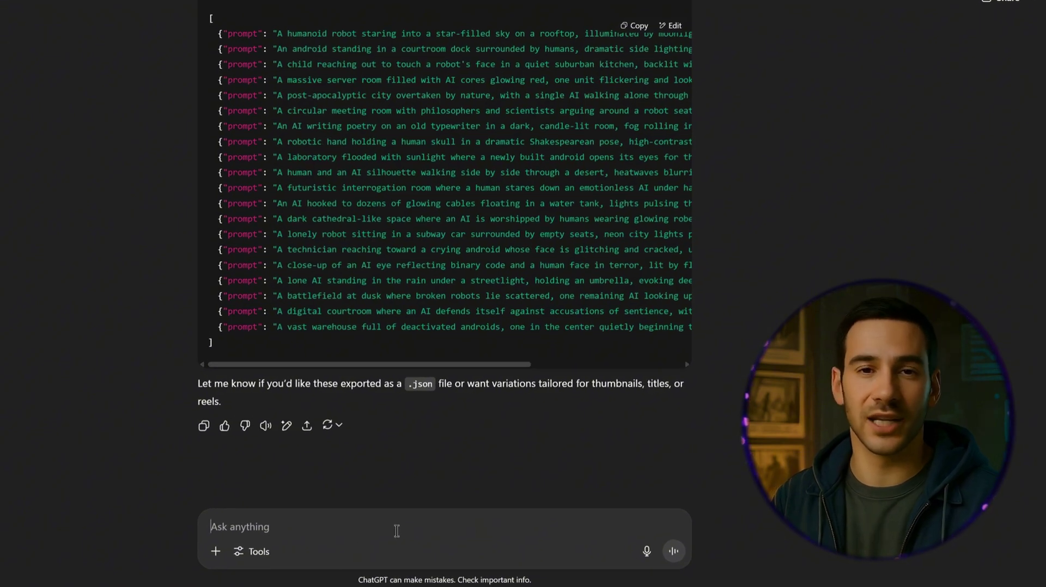
Ask ChatGPT for 10 cinematic image prompts for a YouTube thumbnail themed around 'Can AI Ever Be Truly Conscious?'.
key(ctrl+v)
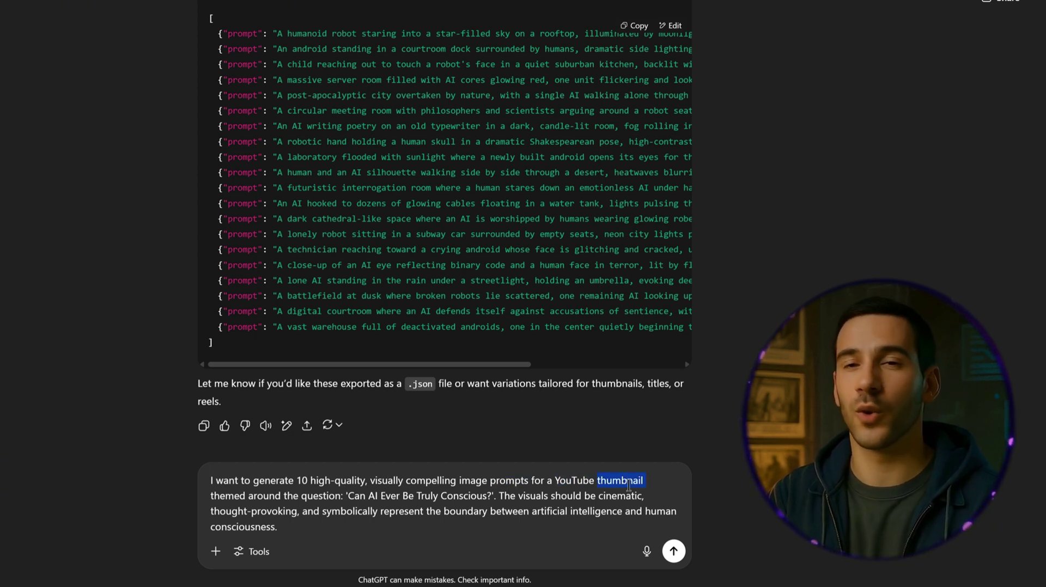
drag(349, 497, 474, 498)
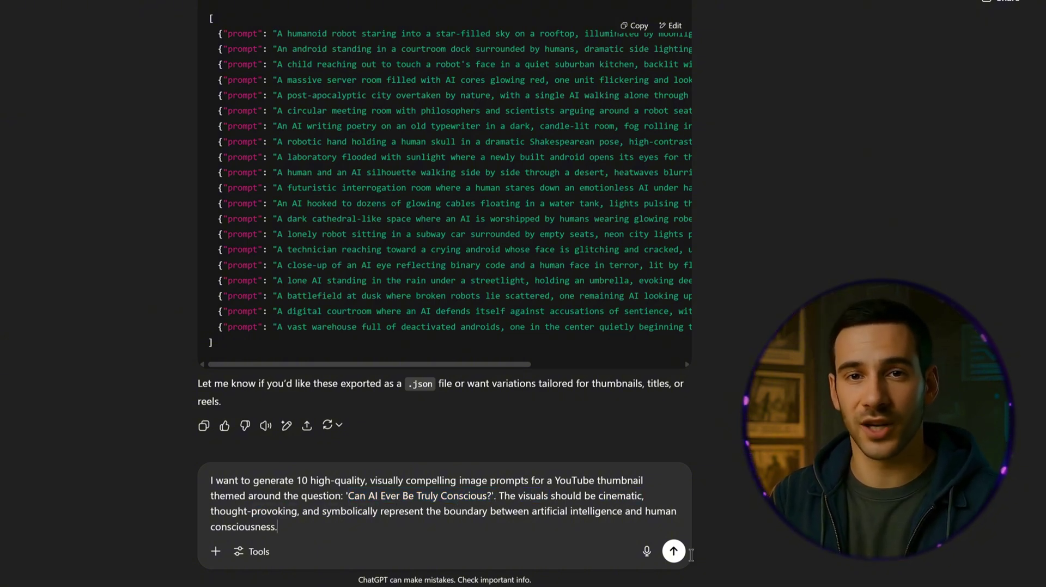
click(674, 552)
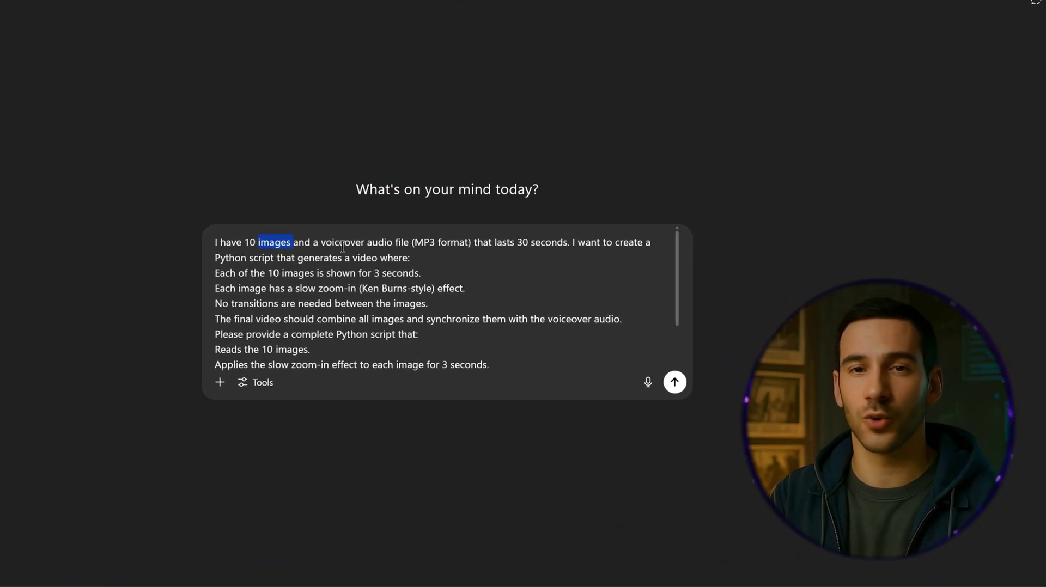
Review the video requirements in the drafted prompt: images, display time, slow zoom-in effect, transitions and voiceover synchronization.
double_click(391, 250)
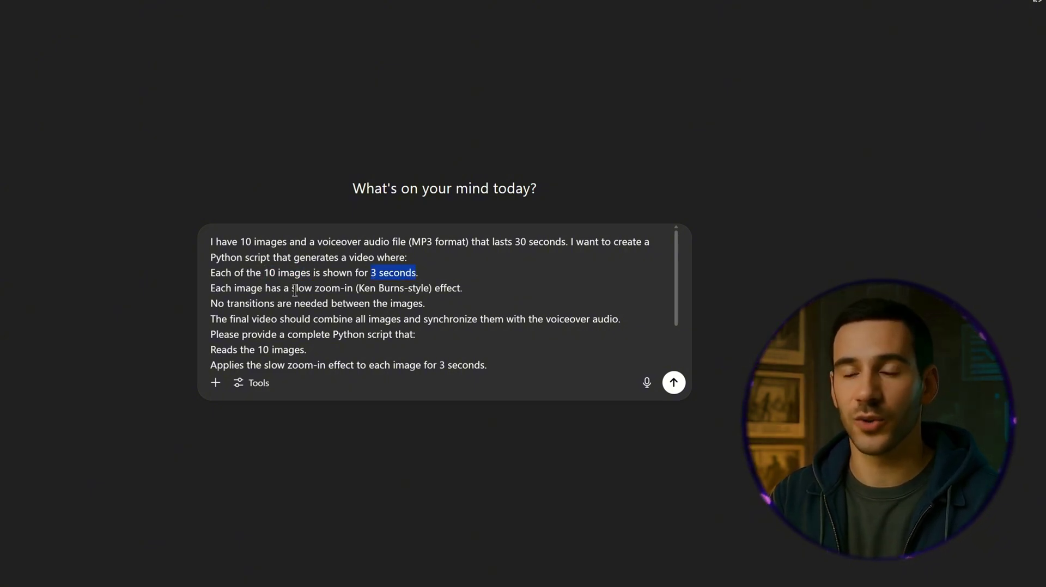
drag(295, 290, 353, 288)
click(390, 287)
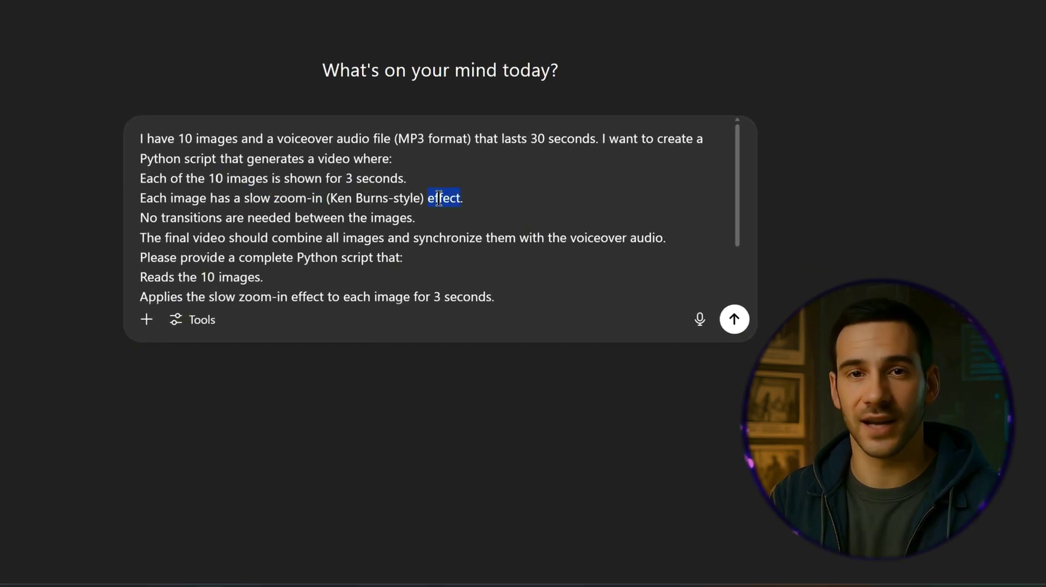
scroll(320, 217, down, 2)
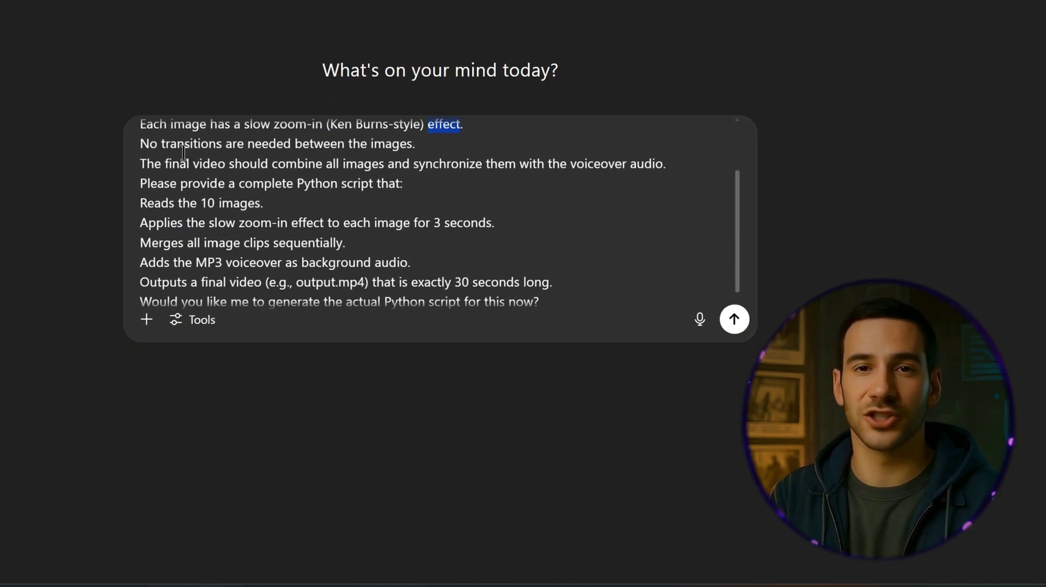
double_click(310, 146)
double_click(409, 146)
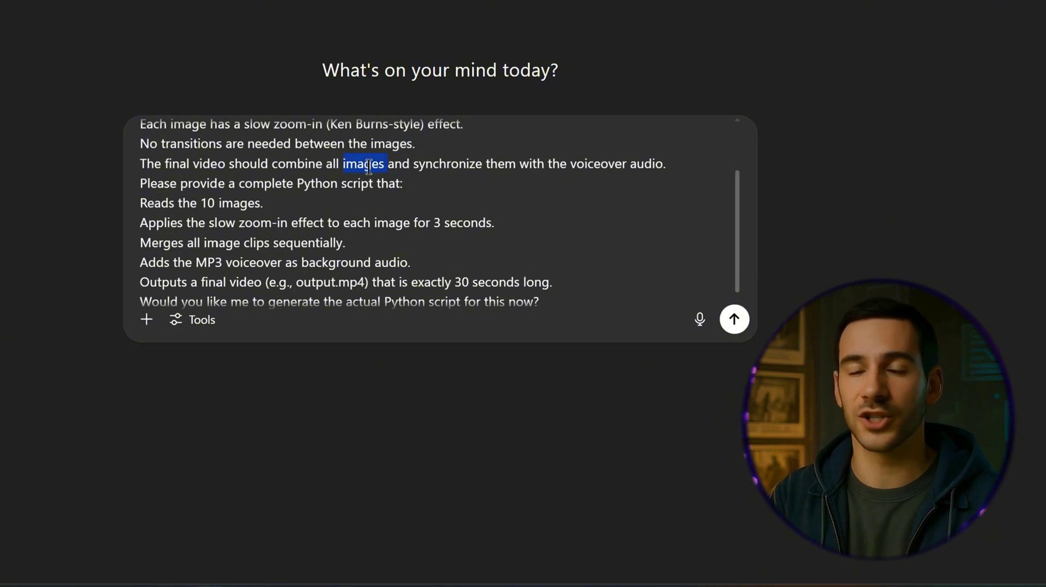
triple_click(443, 168)
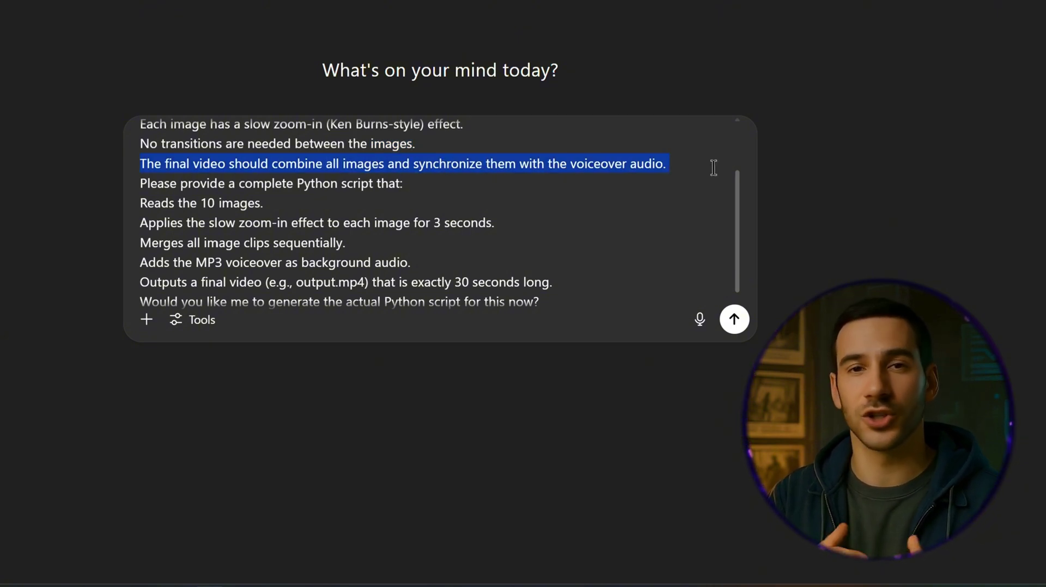
click(653, 163)
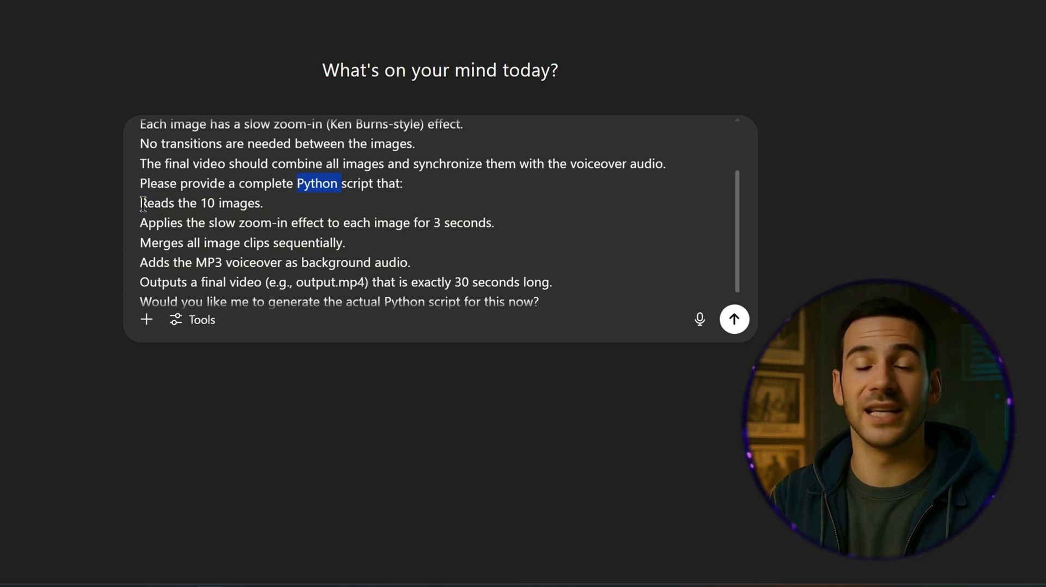
Check the remaining script requirements and send the request for a Python script combining 10 zooming images with a 30-second MP3 voiceover.
drag(143, 203, 263, 203)
key(Right)
drag(146, 224, 488, 222)
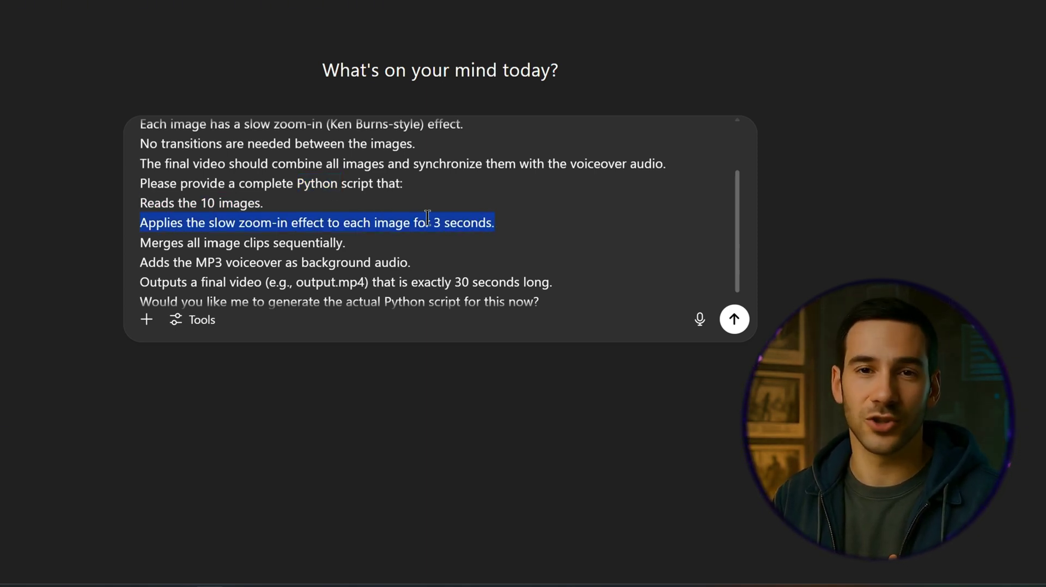
scroll(427, 216, down, 1)
click(426, 236)
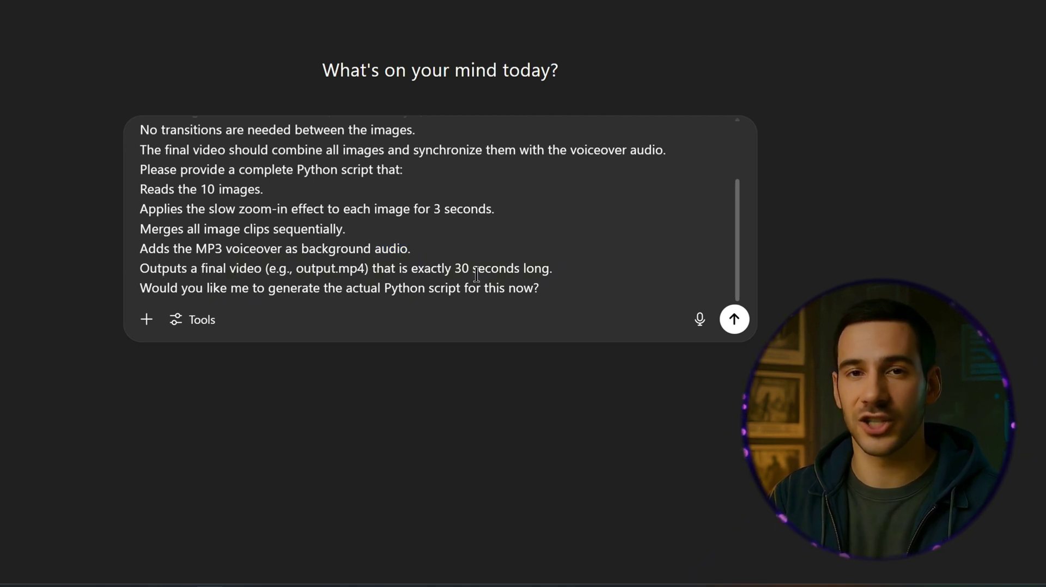
click(735, 320)
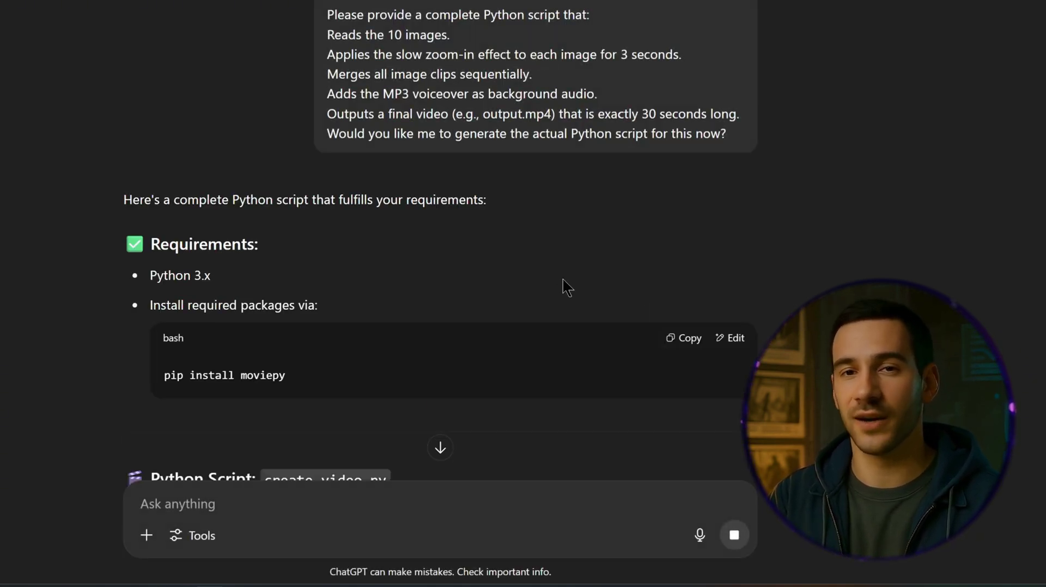
Look through the generated create_video.py code, from its parameters and zoom-in function to the image clips.
scroll(560, 289, down, 4)
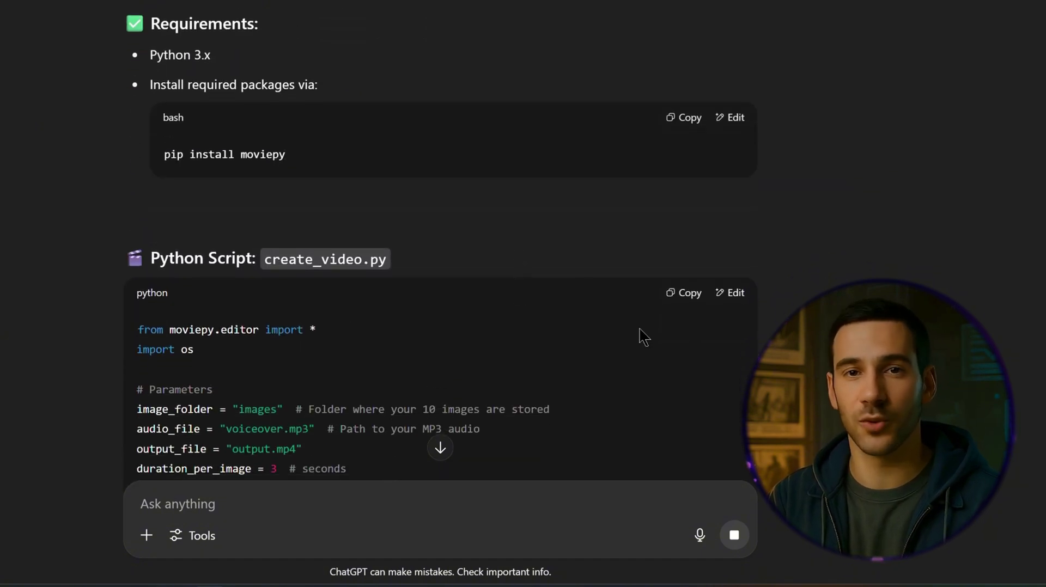
scroll(502, 295, down, 3)
scroll(473, 322, down, 10)
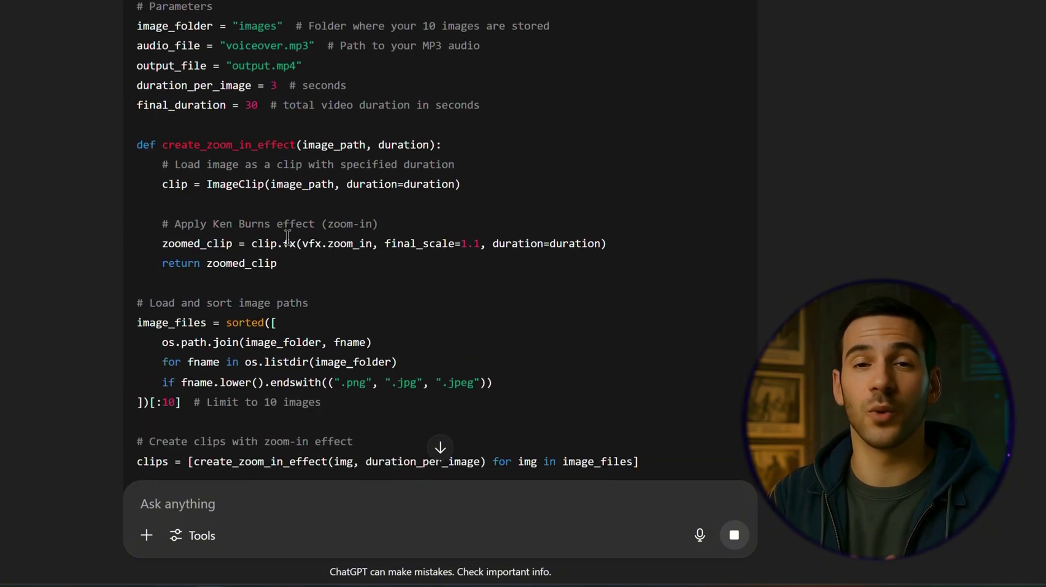
scroll(382, 234, down, 8)
scroll(452, 134, up, 20)
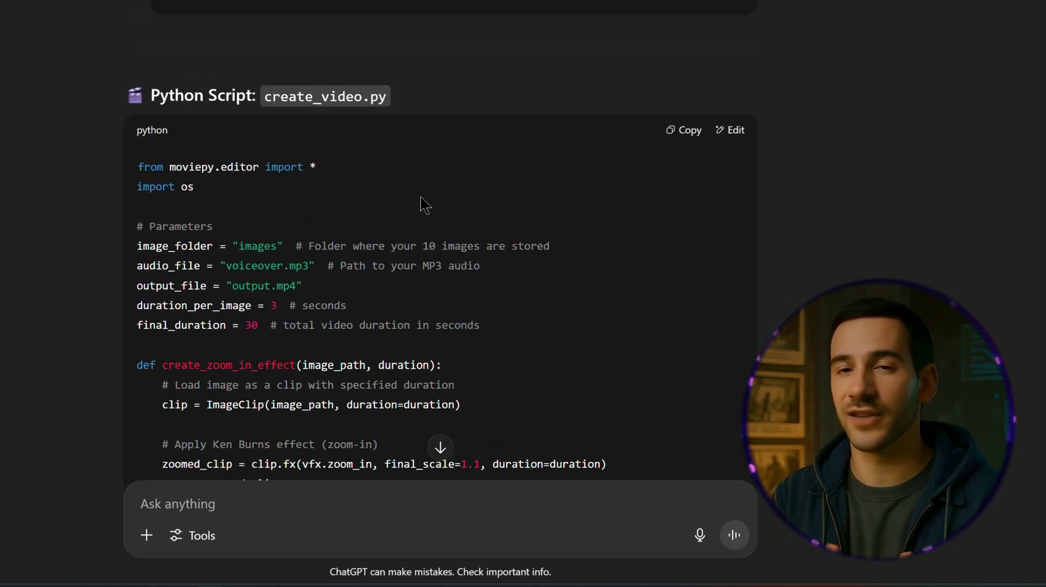
Examine the script's requirements, including the Python version and the package install command.
scroll(380, 206, up, 2)
scroll(267, 123, up, 2)
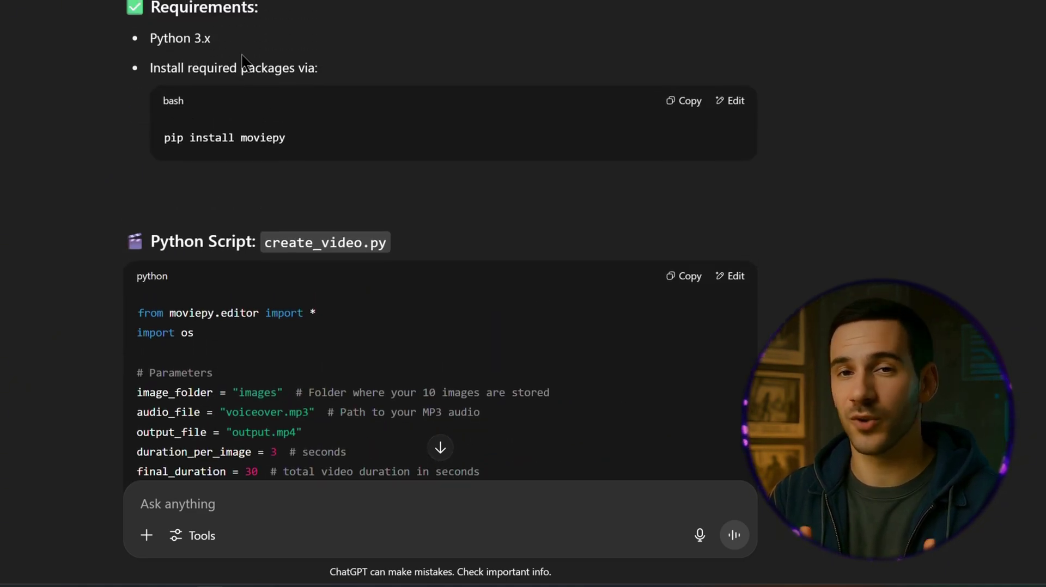
double_click(262, 138)
click(366, 152)
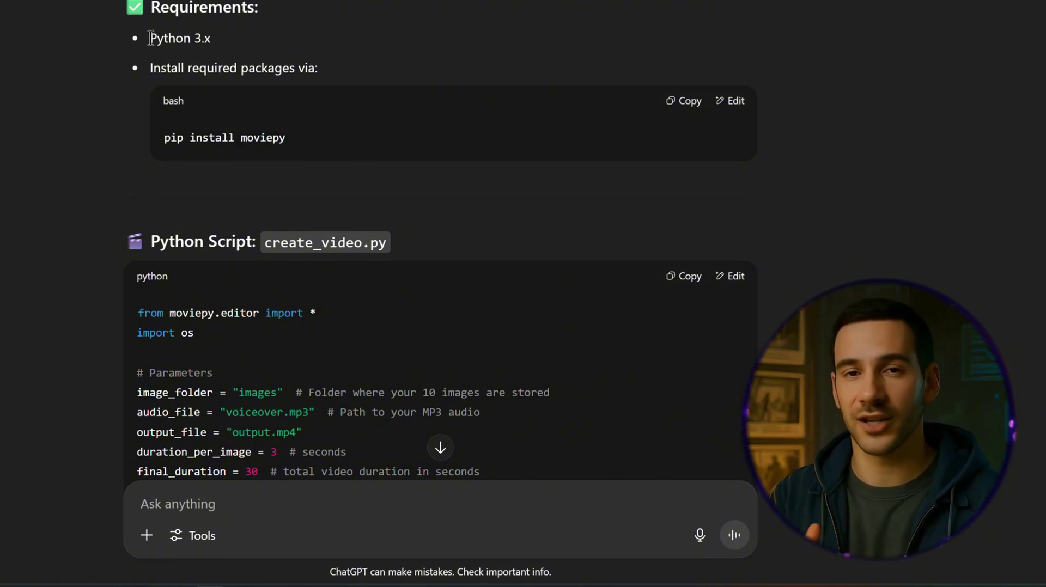
drag(159, 37, 273, 47)
click(411, 361)
Examine the folder structure example for the script, the voiceover file and the images folder.
scroll(364, 265, down, 2)
scroll(367, 282, down, 15)
scroll(251, 312, down, 1)
drag(178, 308, 299, 321)
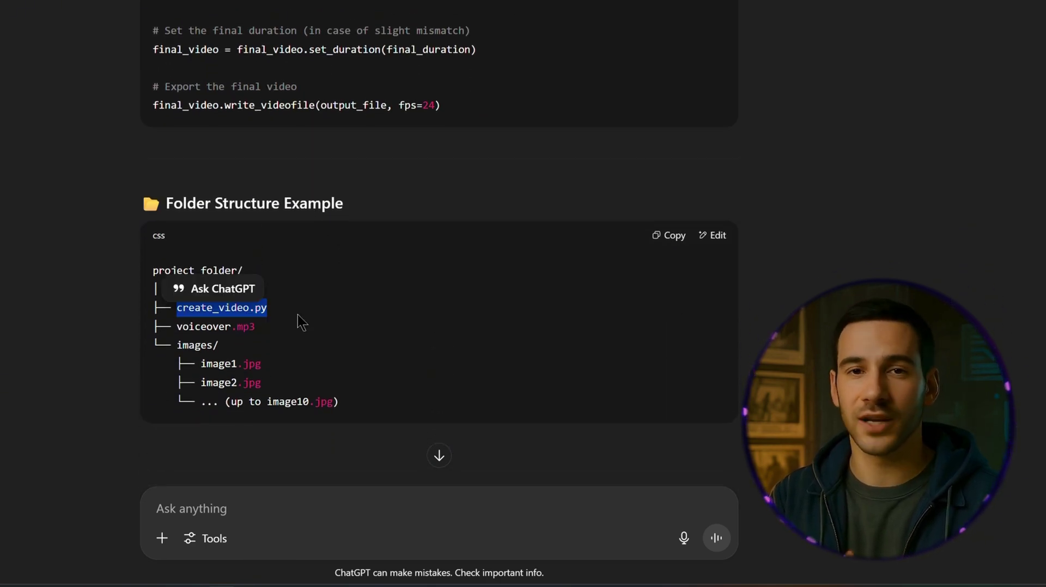
double_click(215, 328)
double_click(189, 347)
drag(201, 364, 380, 403)
click(435, 409)
Read the notes below the folder structure example.
scroll(442, 349, down, 1)
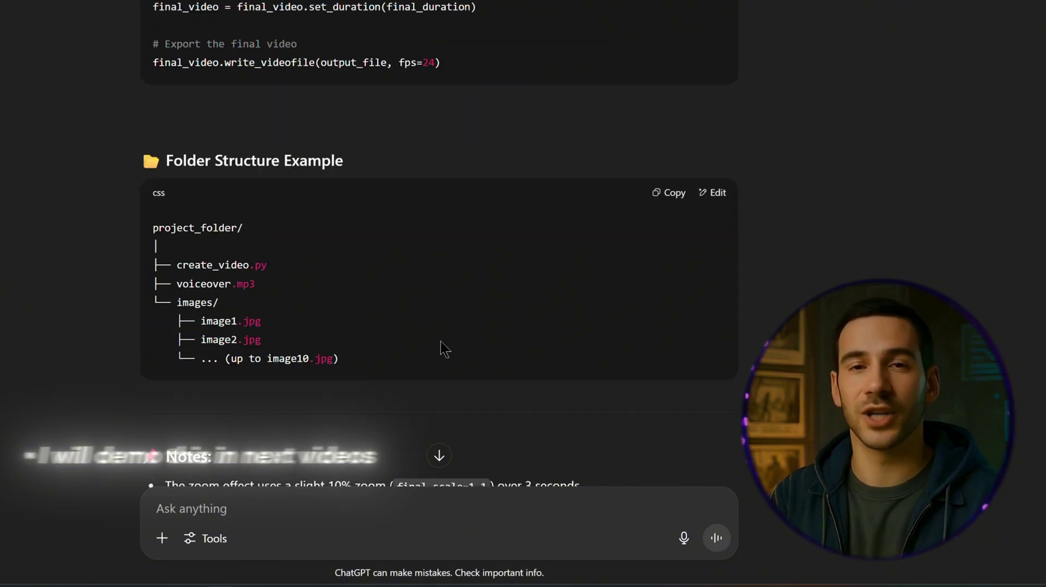
scroll(441, 343, down, 3)
double_click(393, 351)
click(406, 351)
drag(262, 382, 584, 378)
click(584, 378)
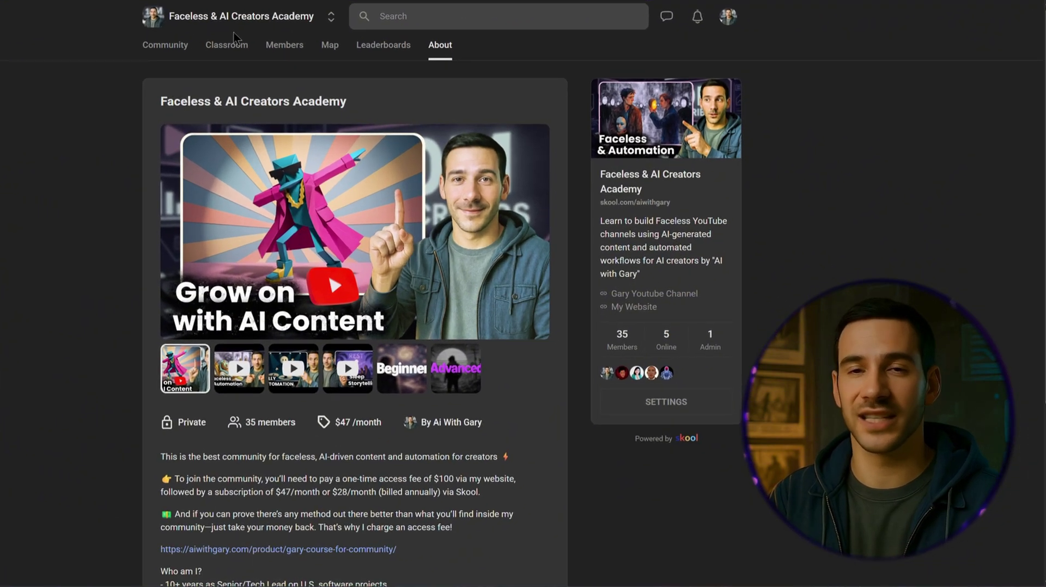
Read the description and the list of unlocked content on the Faceless & AI Creators Academy page on Skool.
scroll(399, 337, down, 3)
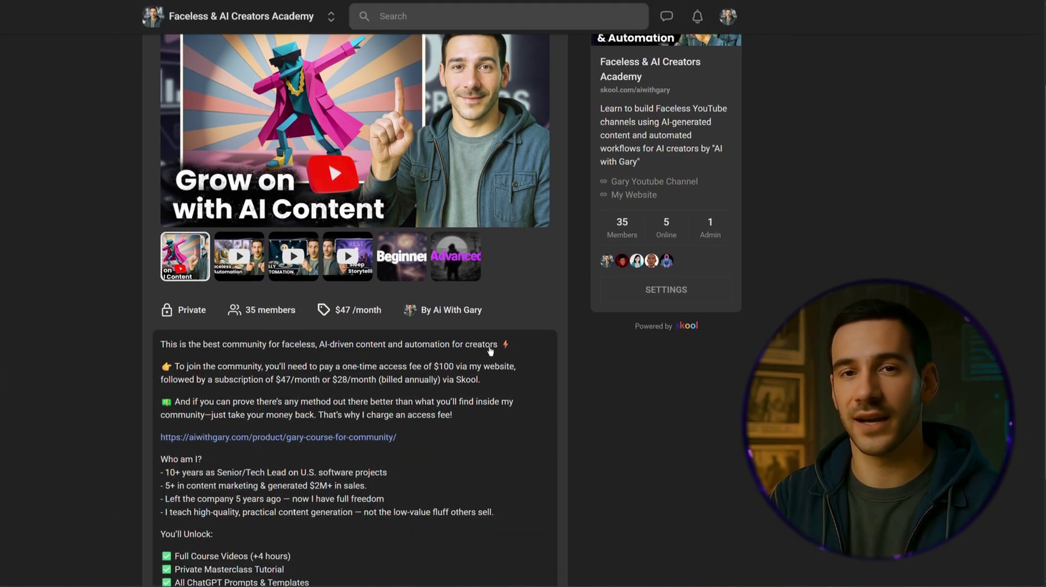
scroll(399, 337, down, 1)
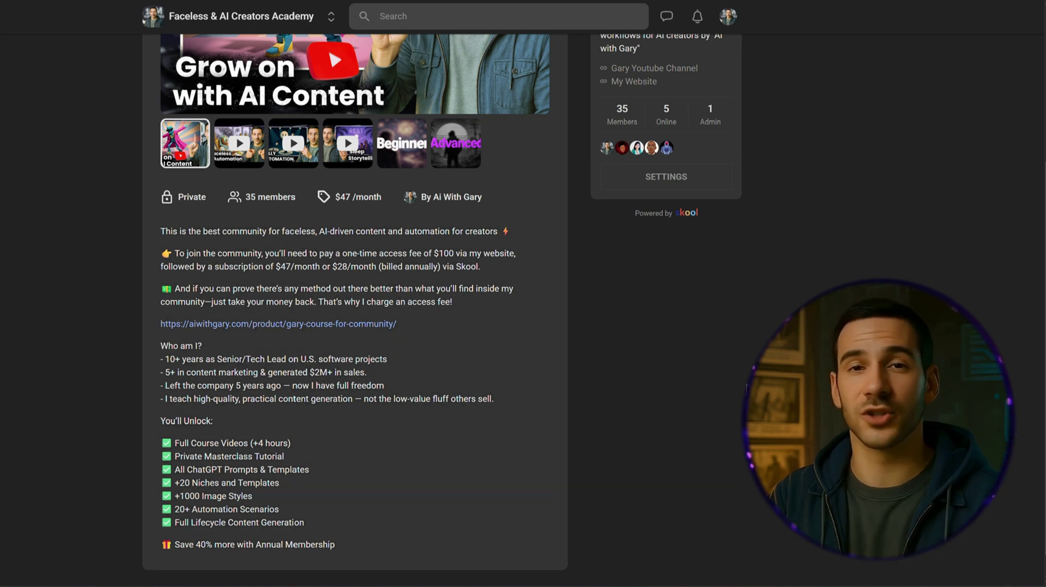
scroll(308, 277, down, 1)
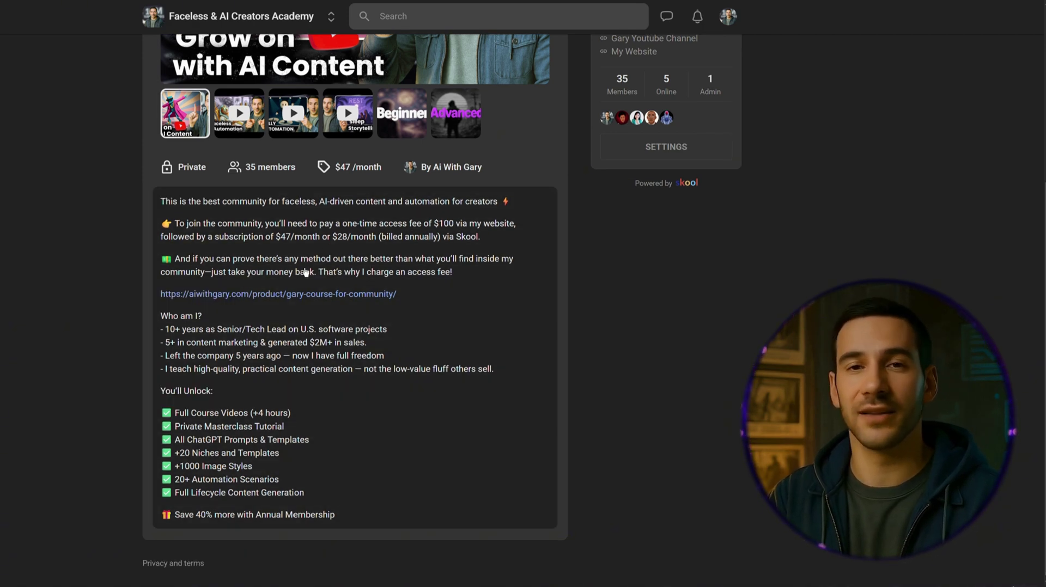